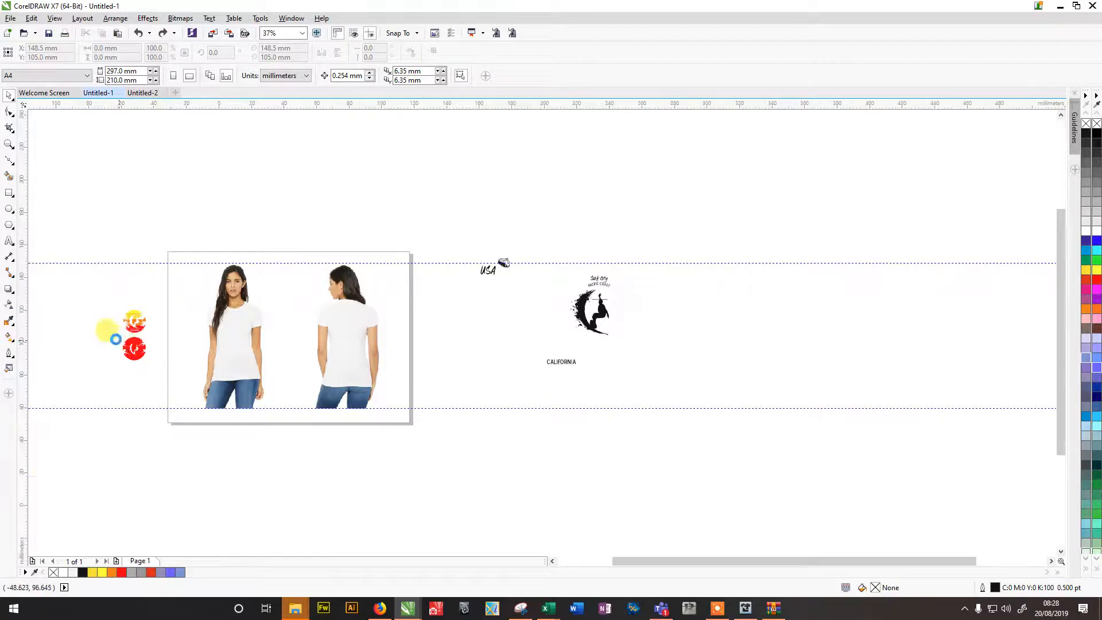
# Copy the multicolour CALIFORNIA surf logo beside the T-shirt page and create a new document
pyautogui.scroll(2, 123, 344)
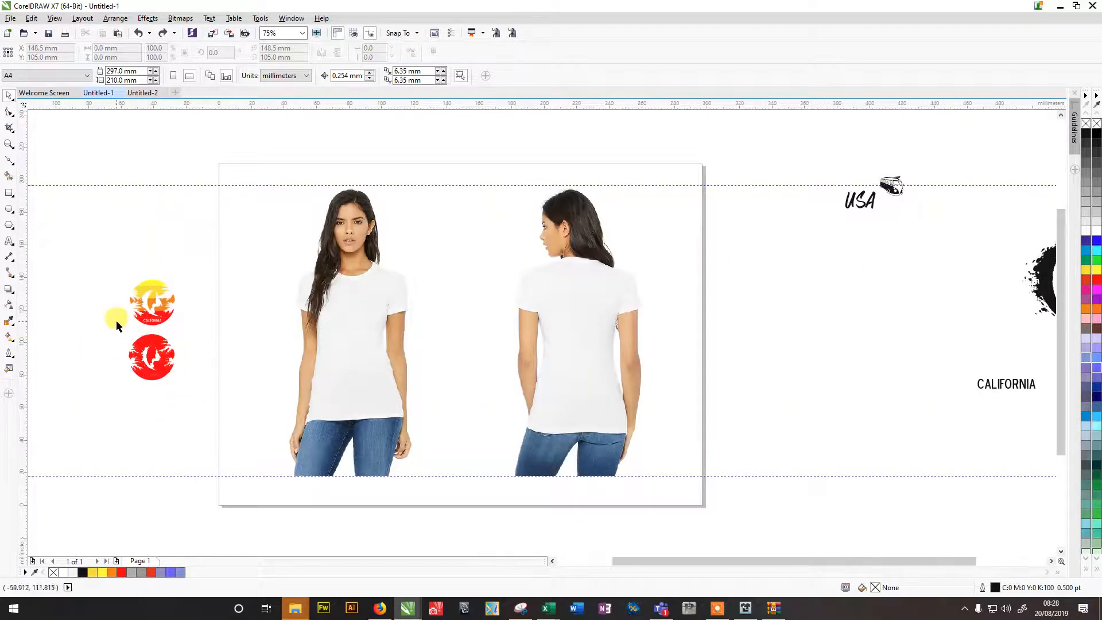
pyautogui.moveTo(106, 267); pyautogui.dragTo(220, 328)
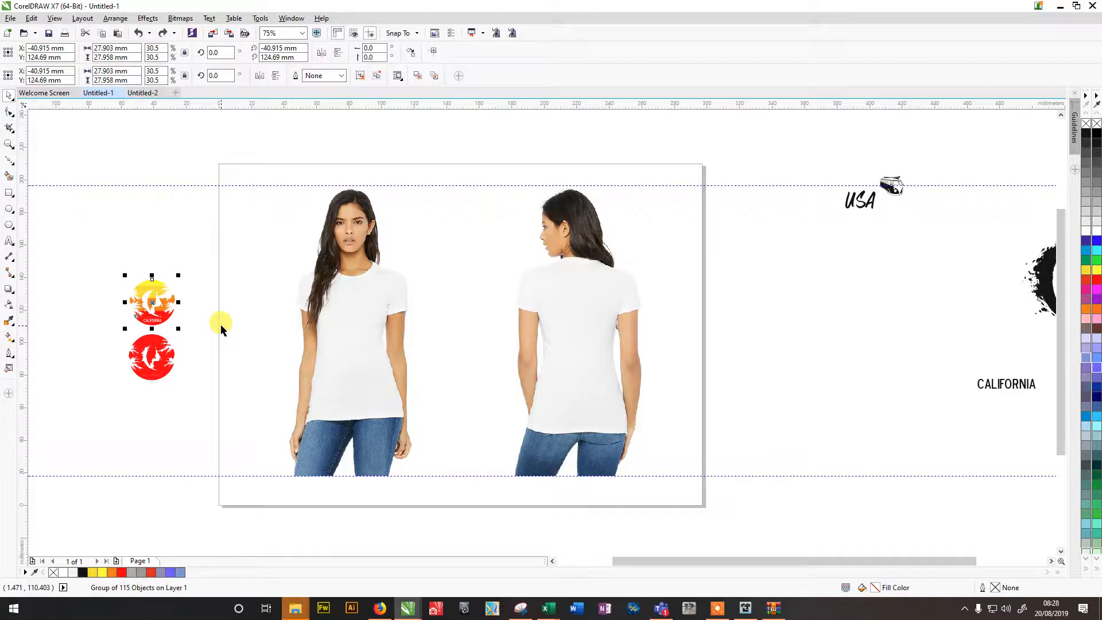
pyautogui.scroll(6, 153, 298)
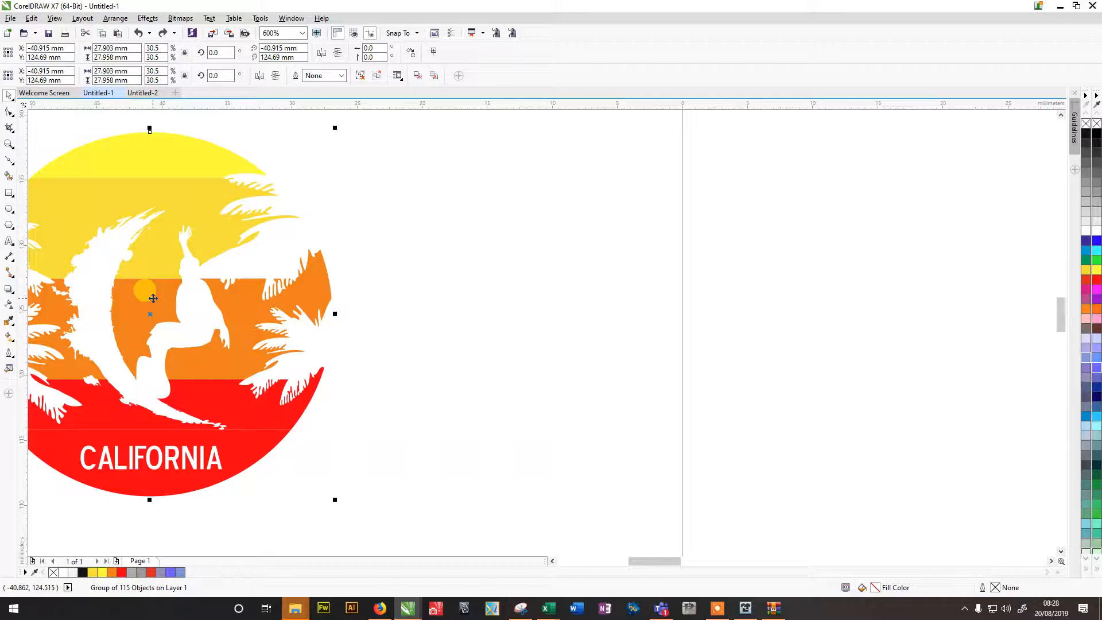
pyautogui.scroll(-2, 153, 298)
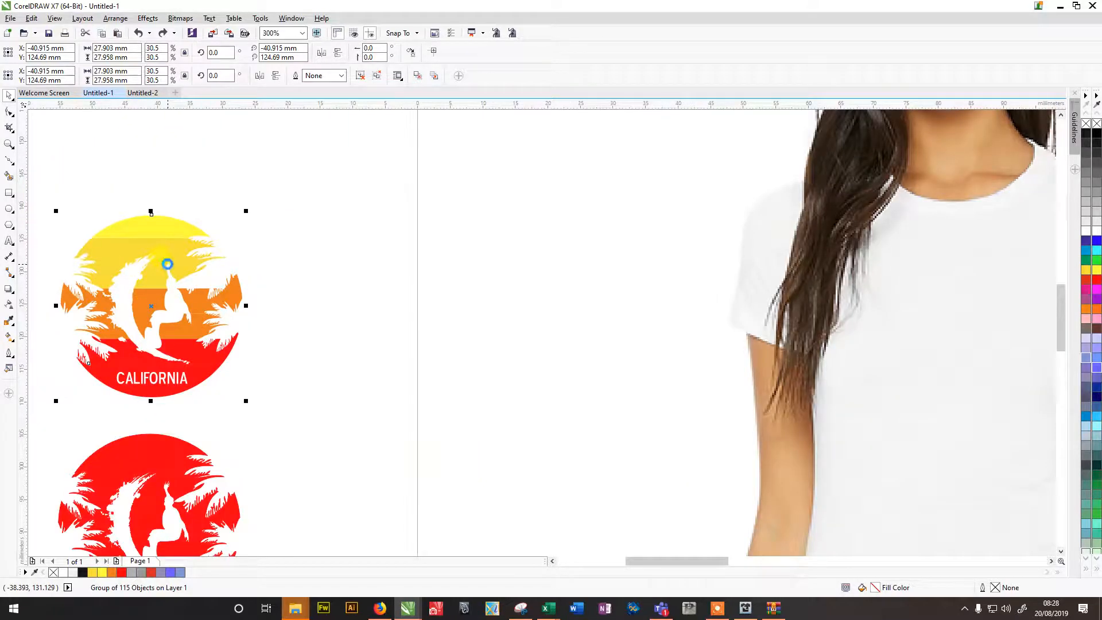
pyautogui.click(173, 93)
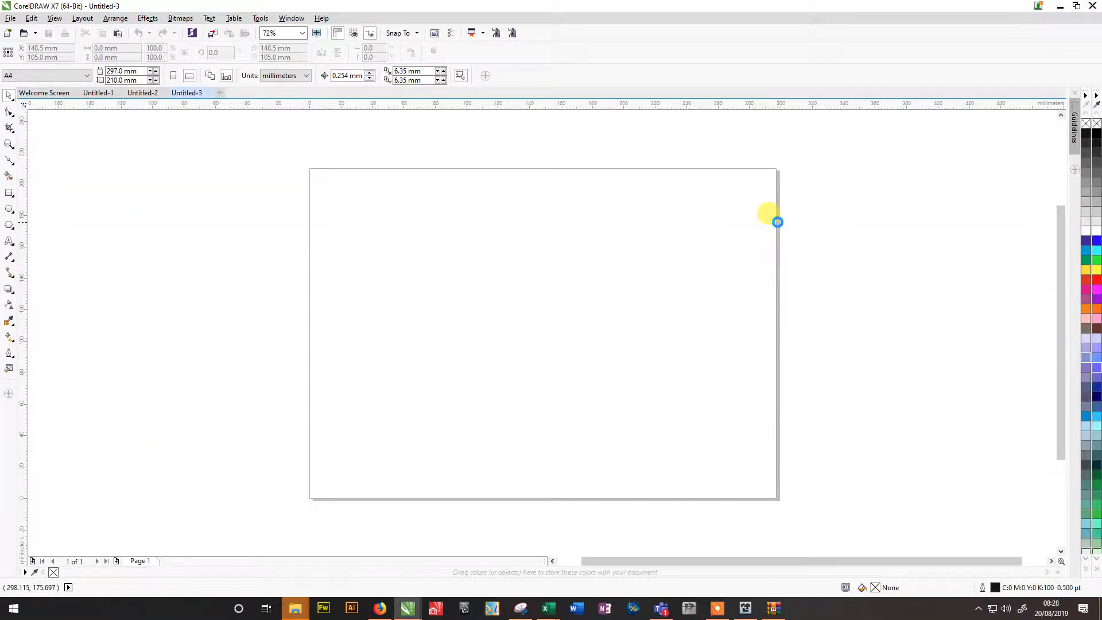
# Set the new document's A4 page to portrait, 210 by 297 mm, and paste the logo into it
pyautogui.doubleClick(777, 222)
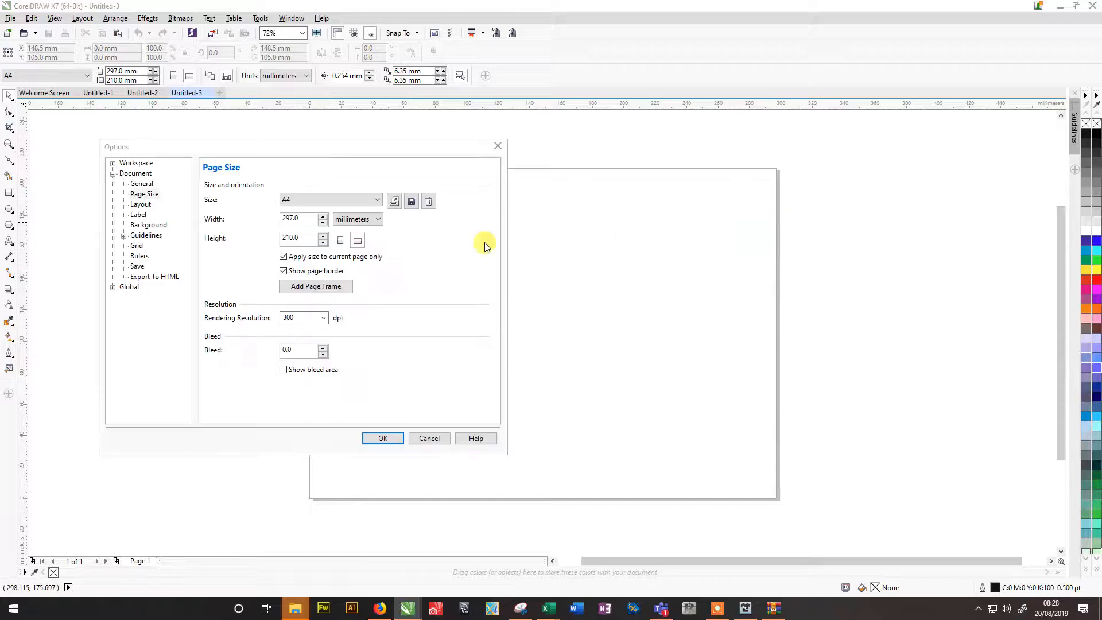
pyautogui.click(381, 437)
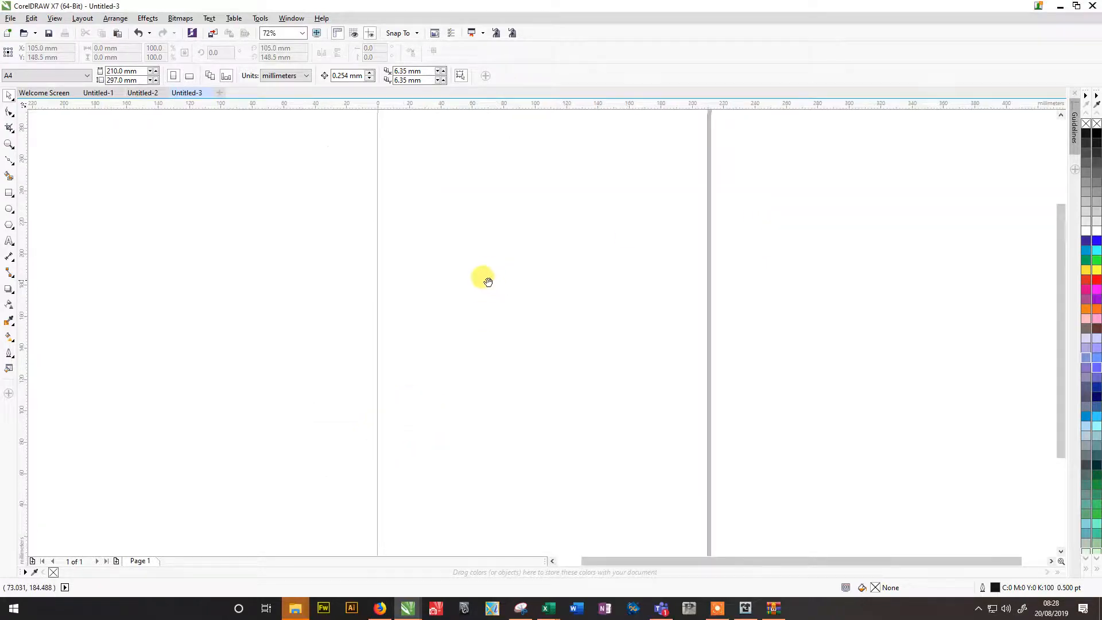
pyautogui.hotkey('ctrl', 'v')
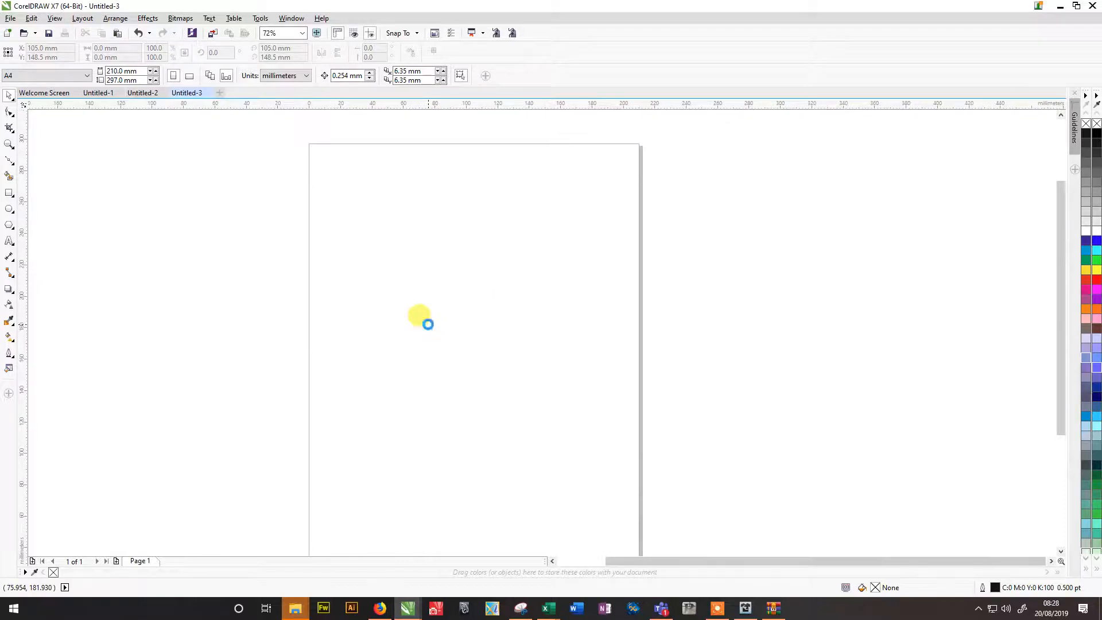
# Place the pasted logo on the page and enlarge it to about 197 mm wide, nearly filling the page width
pyautogui.moveTo(126, 304); pyautogui.dragTo(219, 405)
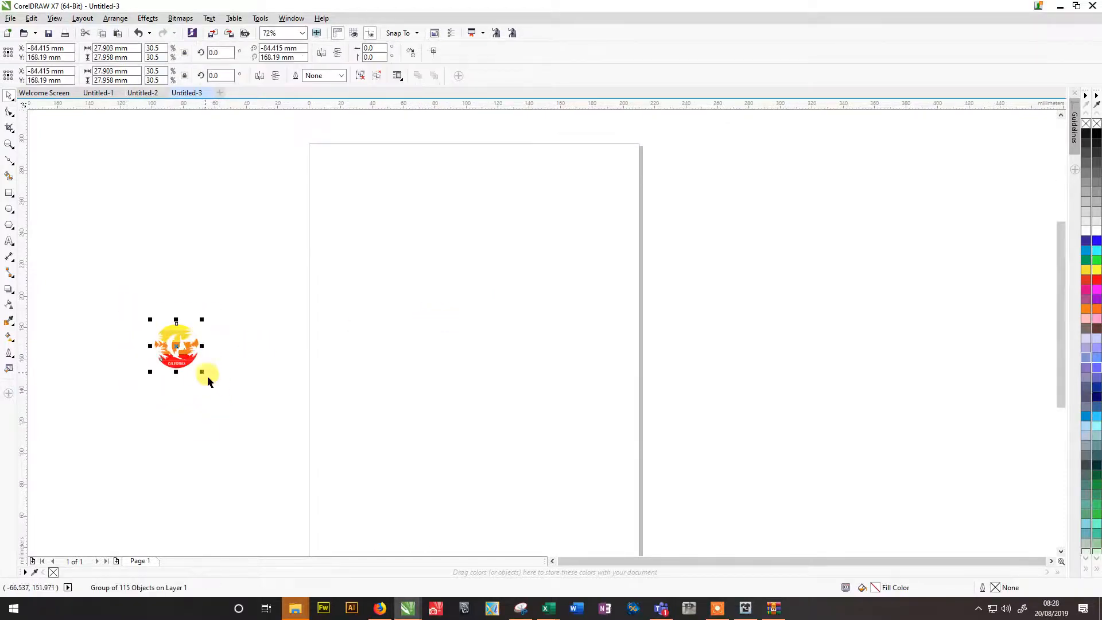
pyautogui.scroll(-2, 208, 378)
pyautogui.moveTo(256, 406); pyautogui.dragTo(490, 483)
pyautogui.scroll(-2, 425, 388)
pyautogui.moveTo(359, 293); pyautogui.dragTo(327, 239)
pyautogui.moveTo(405, 310); pyautogui.dragTo(405, 298)
pyautogui.click(511, 320)
pyautogui.click(464, 386)
pyautogui.moveTo(459, 378); pyautogui.dragTo(466, 382)
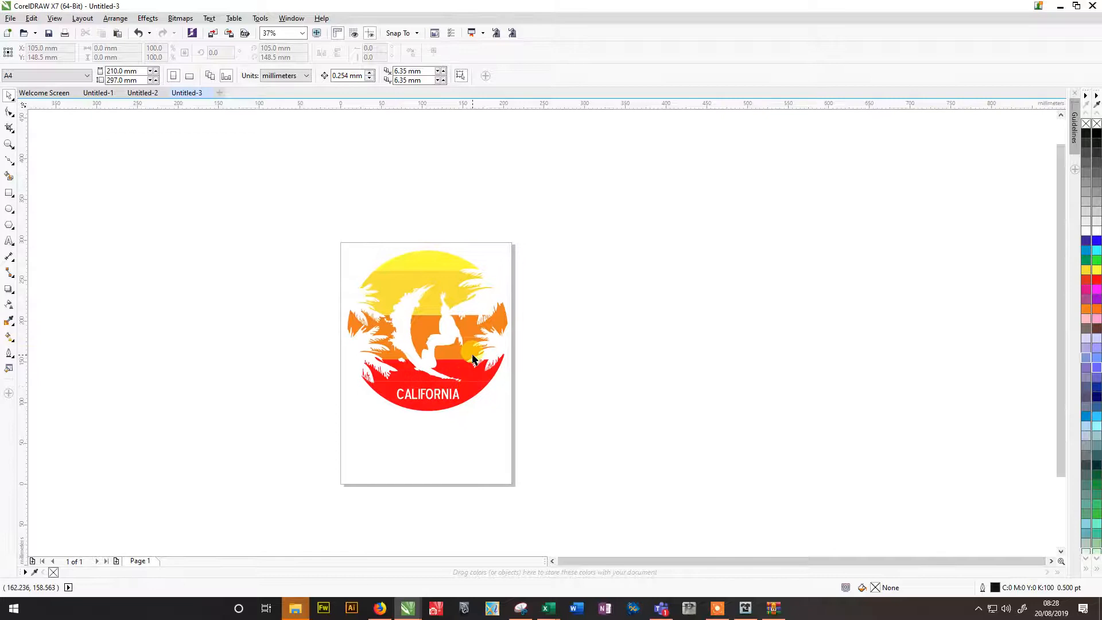
# Move the whole logo slightly lower on the page, centred at about X 105 mm and Y 171 mm
pyautogui.moveTo(307, 222); pyautogui.dragTo(566, 449)
pyautogui.moveTo(470, 370); pyautogui.dragTo(471, 368)
pyautogui.moveTo(419, 339); pyautogui.dragTo(415, 341)
pyautogui.click(546, 319)
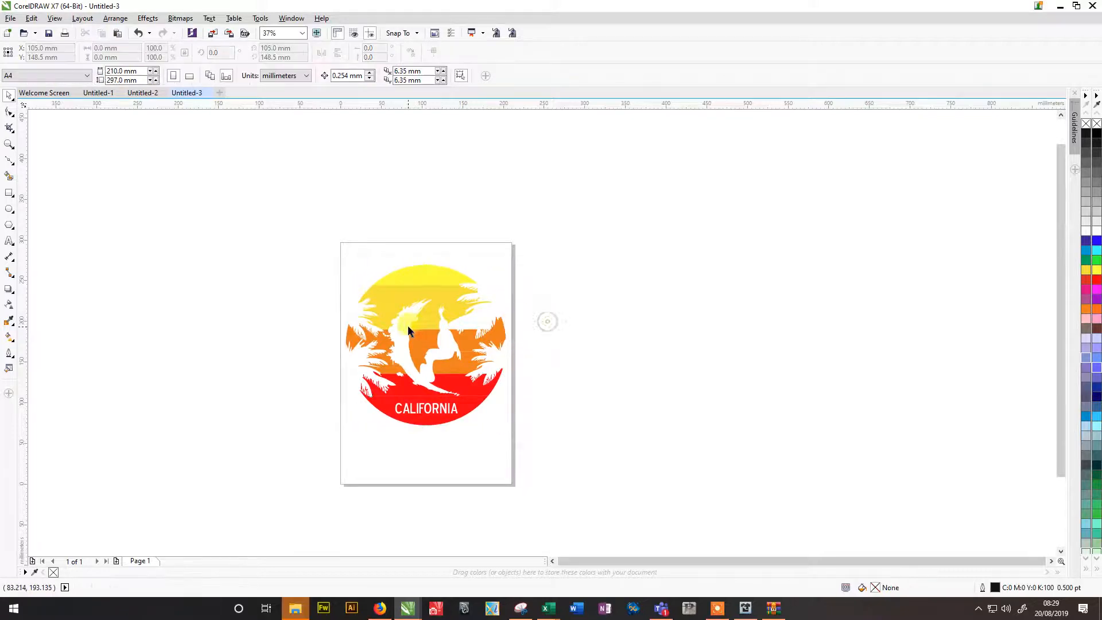
# Ungroup the logo and fill the small uncoloured shape among the palm leaves beside the surfer's raised arm with yellow
pyautogui.scroll(1, 416, 327)
pyautogui.scroll(-2, 612, 415)
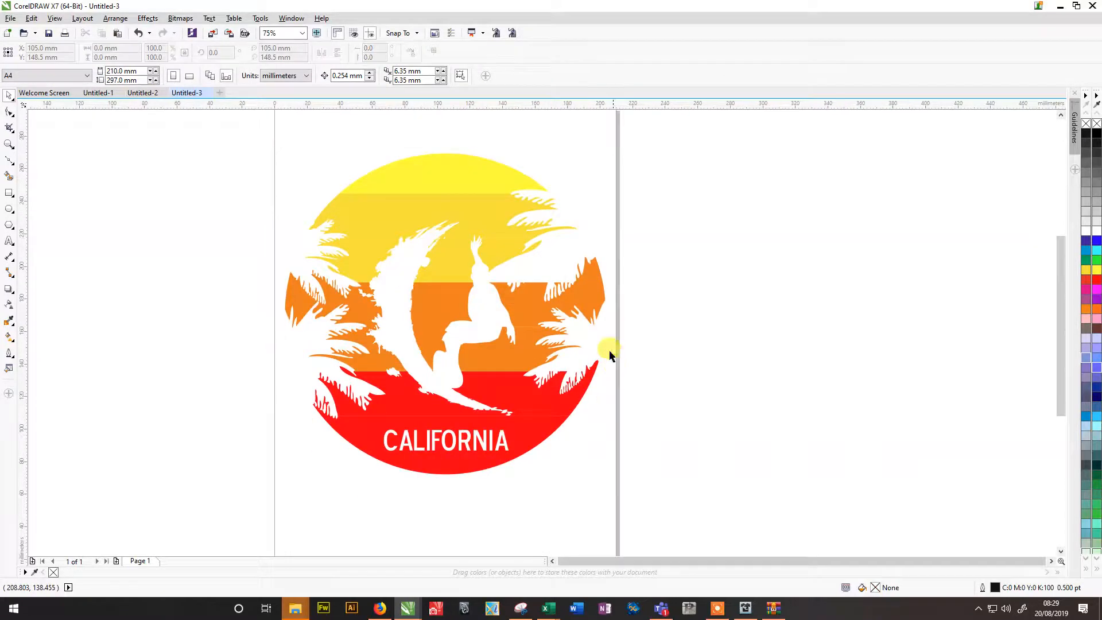
pyautogui.click(555, 257)
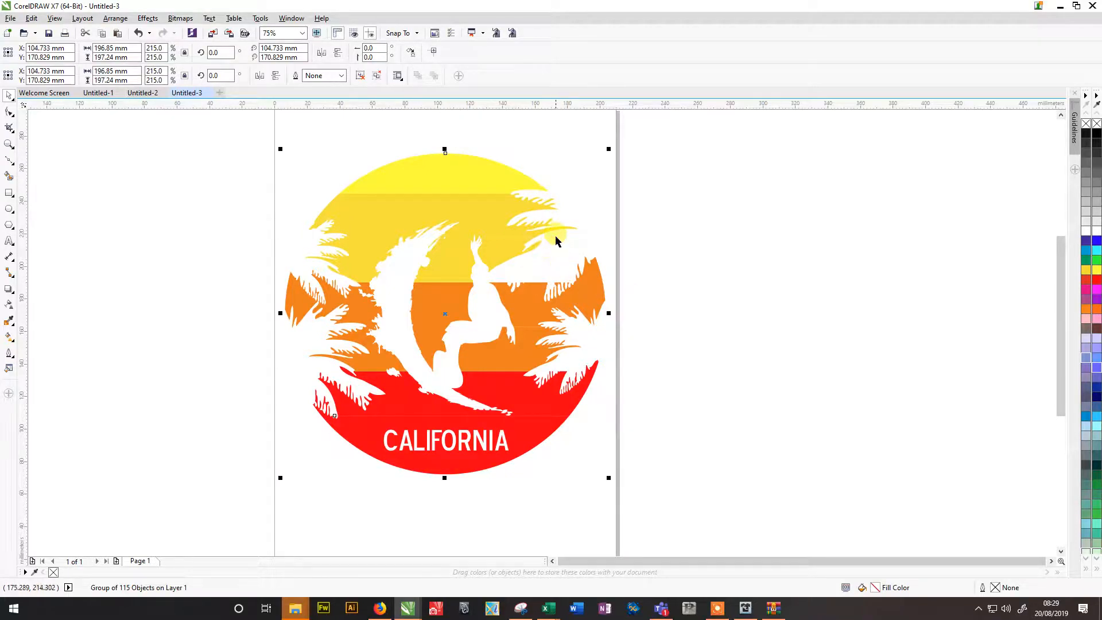
pyautogui.click(360, 75)
pyautogui.click(731, 249)
pyautogui.click(540, 265)
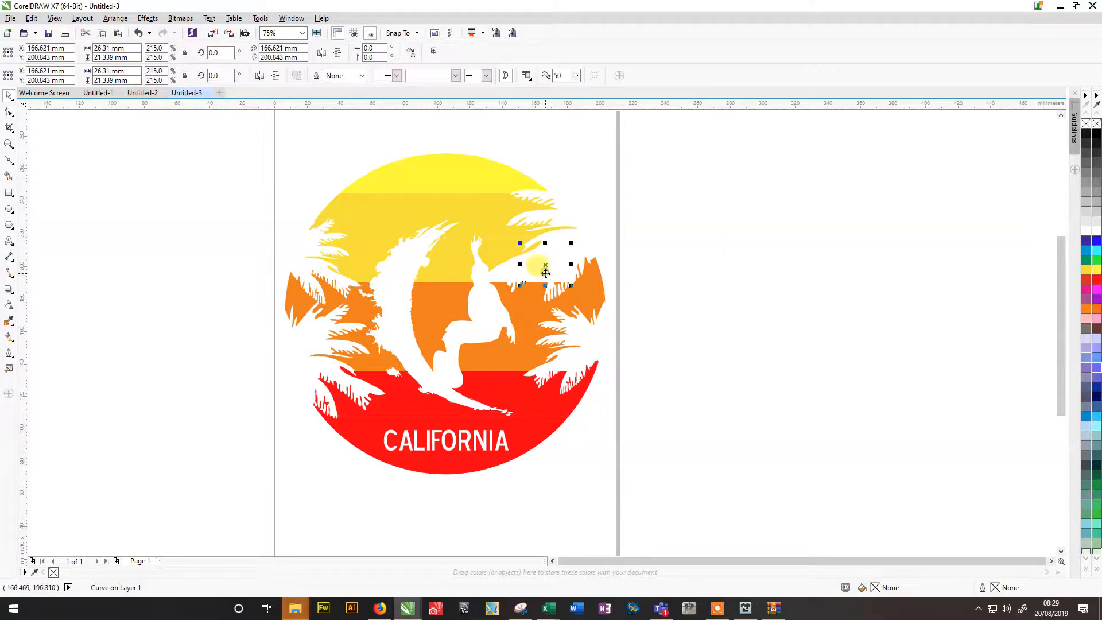
pyautogui.click(1088, 270)
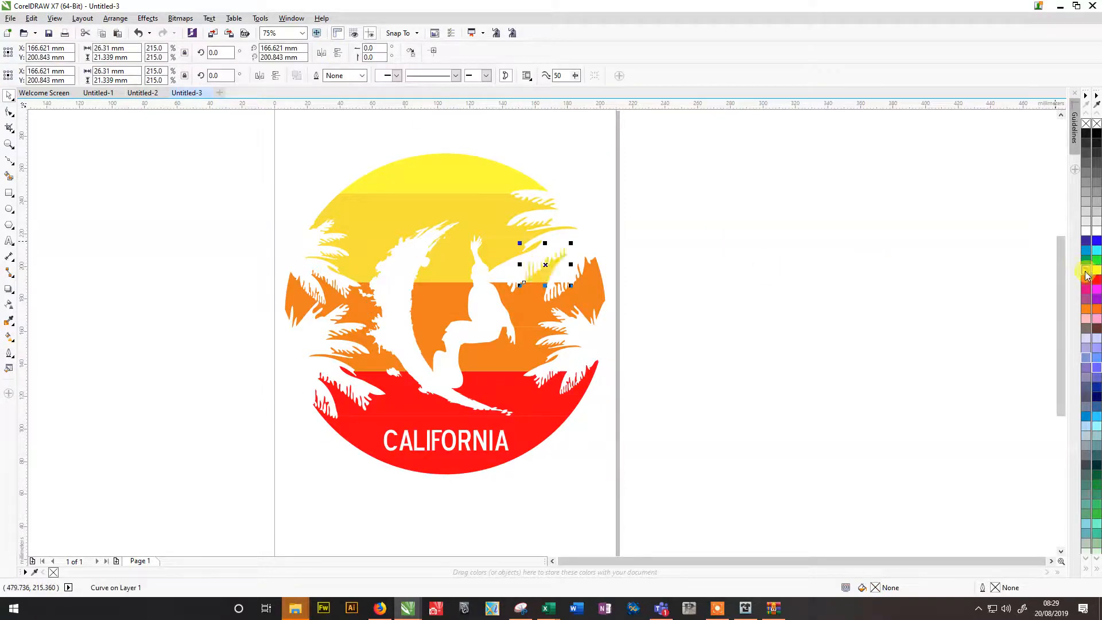
pyautogui.click(1097, 270)
pyautogui.click(1085, 269)
pyautogui.click(949, 278)
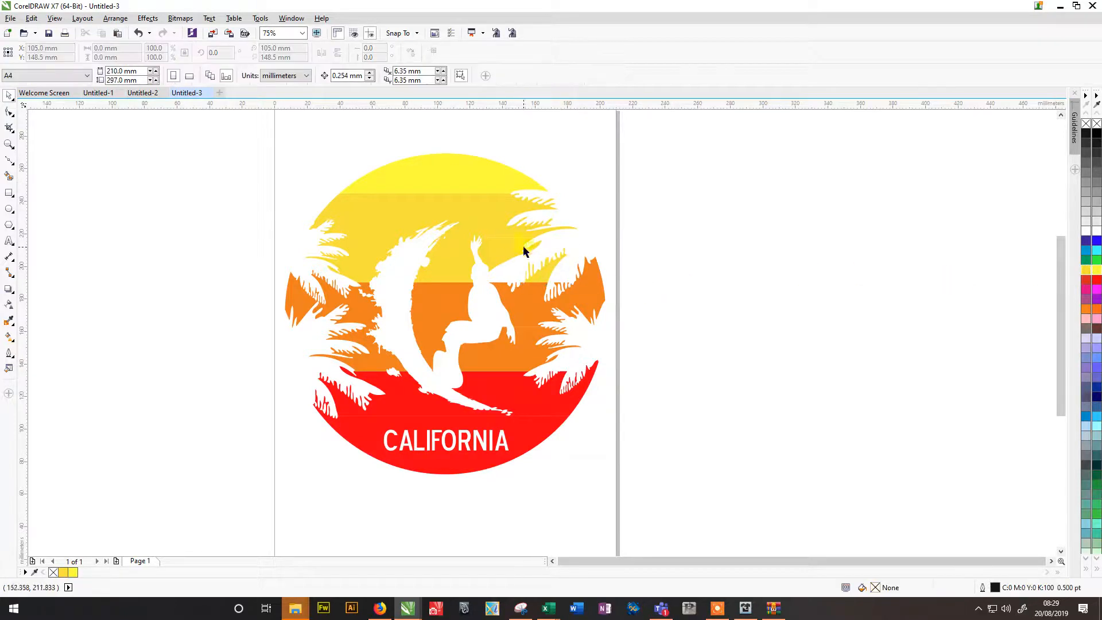
# Select all parts of the logo and group them again
pyautogui.moveTo(233, 129); pyautogui.dragTo(693, 513)
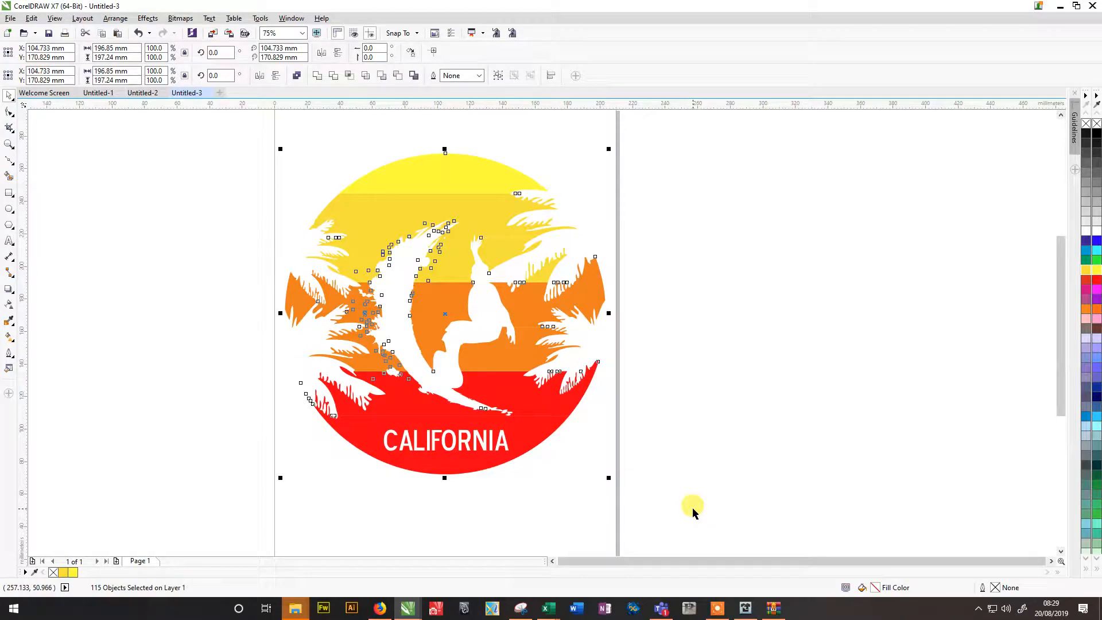
pyautogui.hotkey('ctrl', 'g')
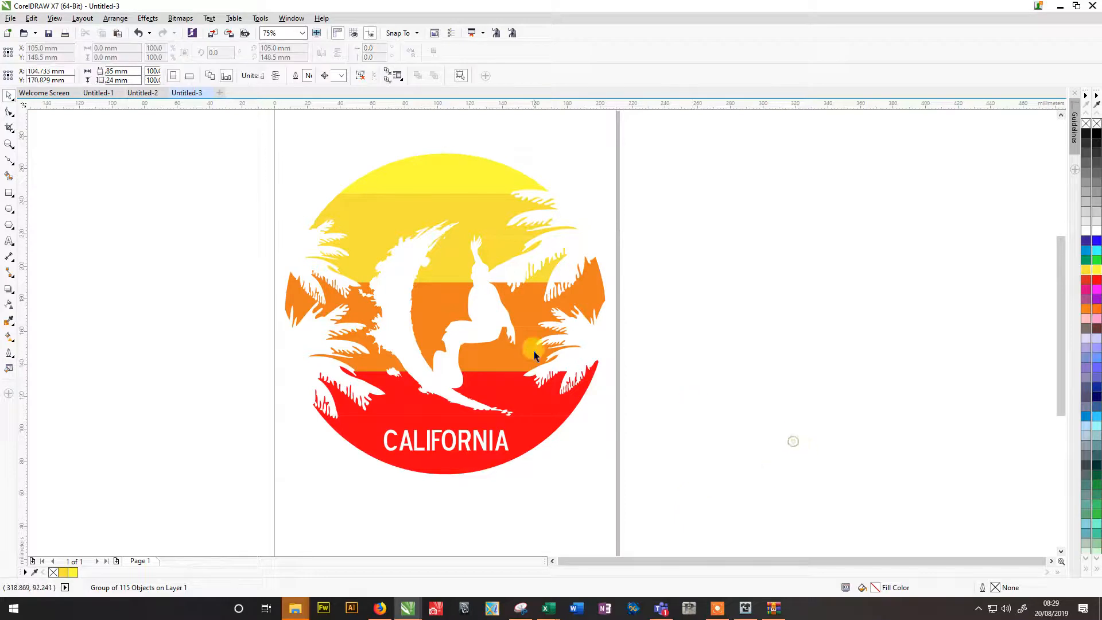
pyautogui.click(278, 136)
# Export the logo as a PNG named "Reverse Block T" with transparency at 300 dpi
pyautogui.click(10, 18)
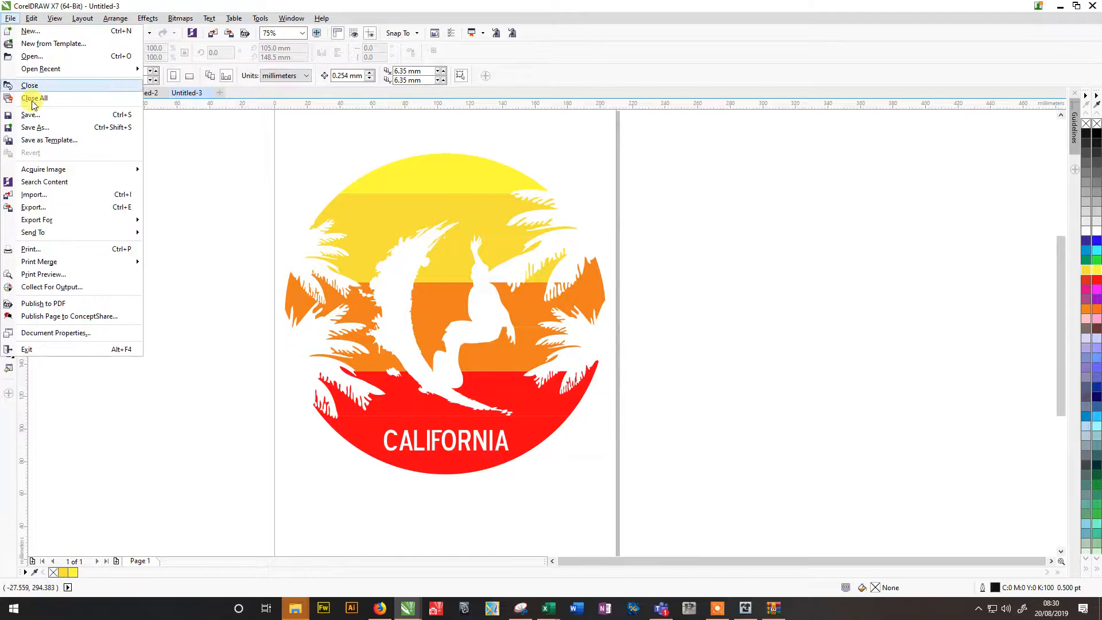
pyautogui.click(44, 207)
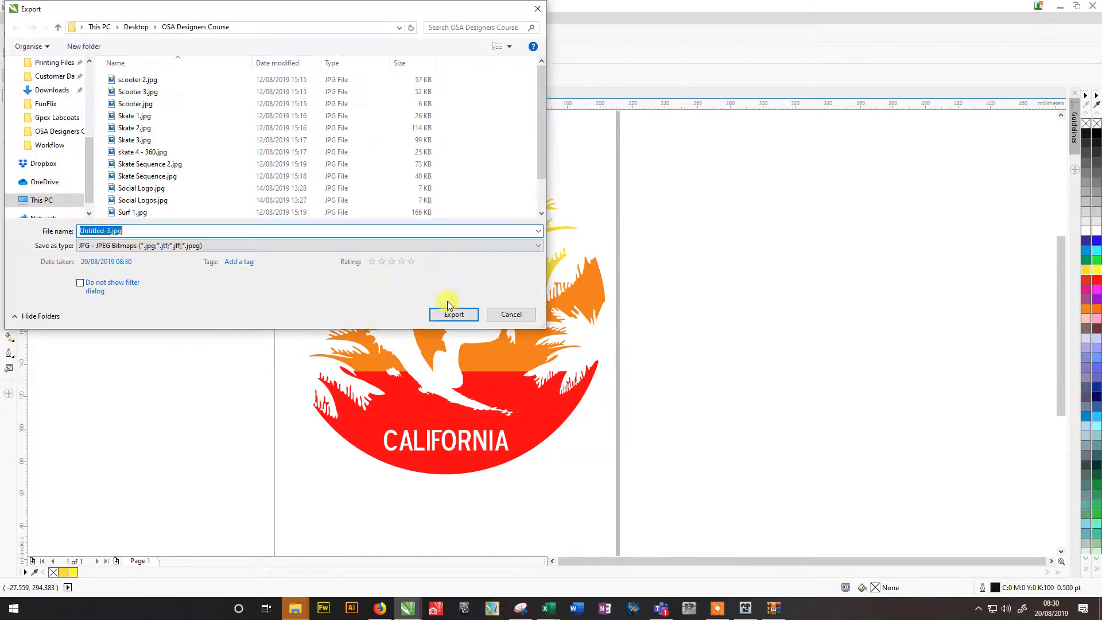
pyautogui.click(276, 245)
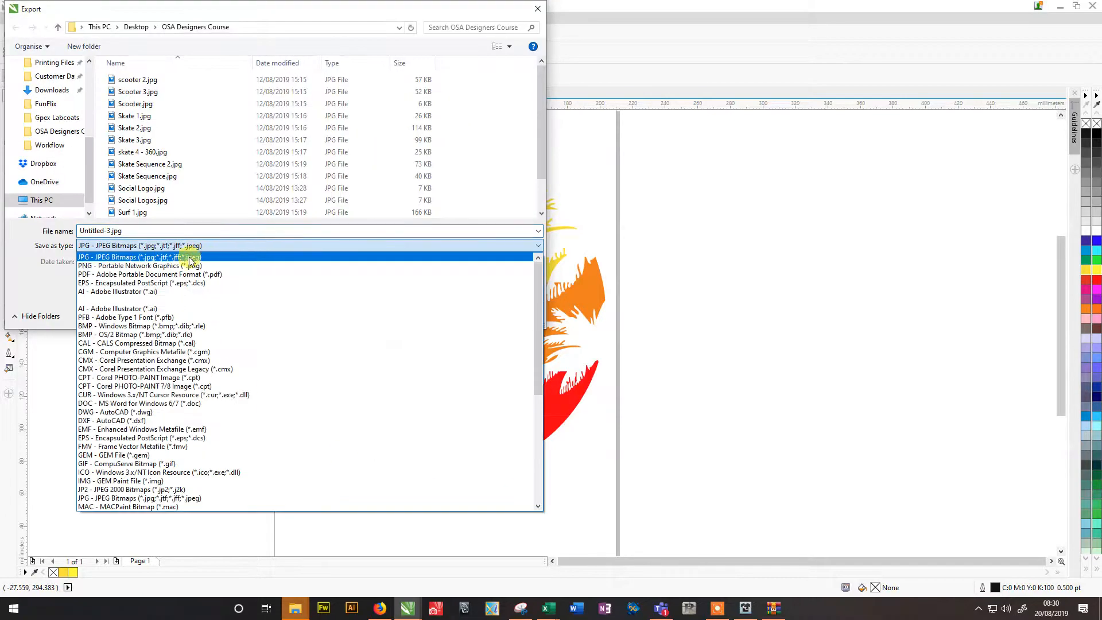
pyautogui.click(156, 256)
pyautogui.click(129, 228)
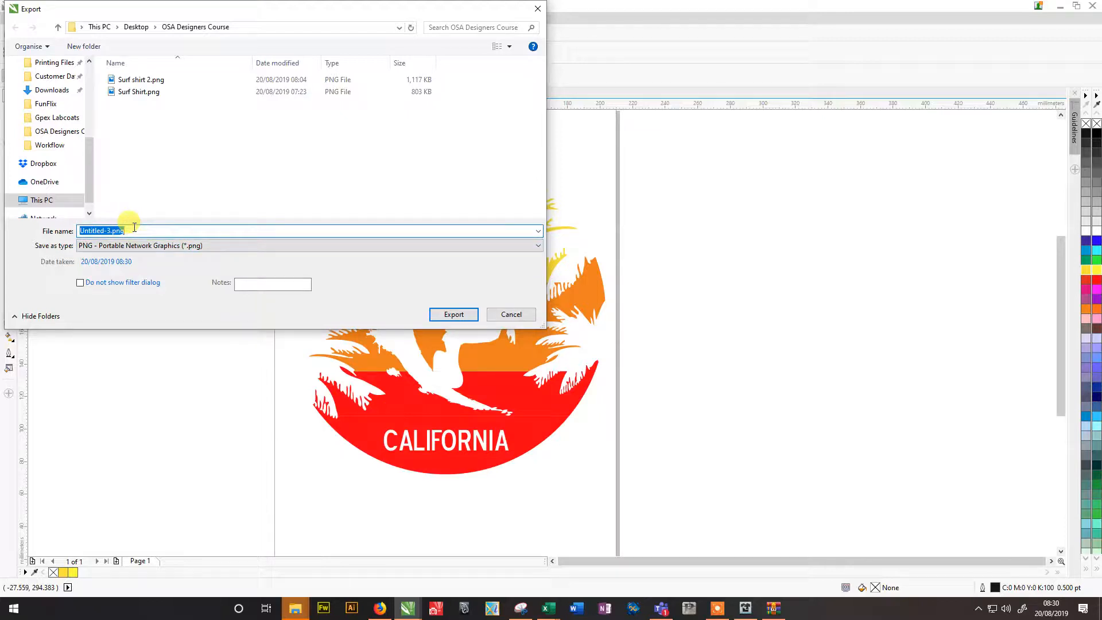
pyautogui.write('Rev')
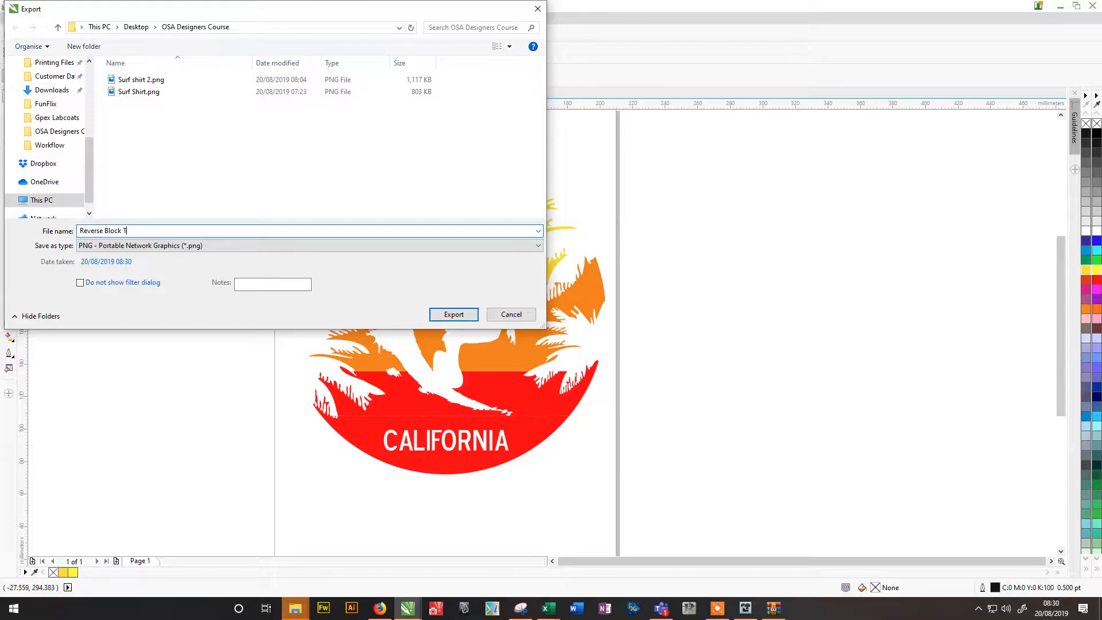
pyautogui.write('erse Block T')
pyautogui.press('Return')
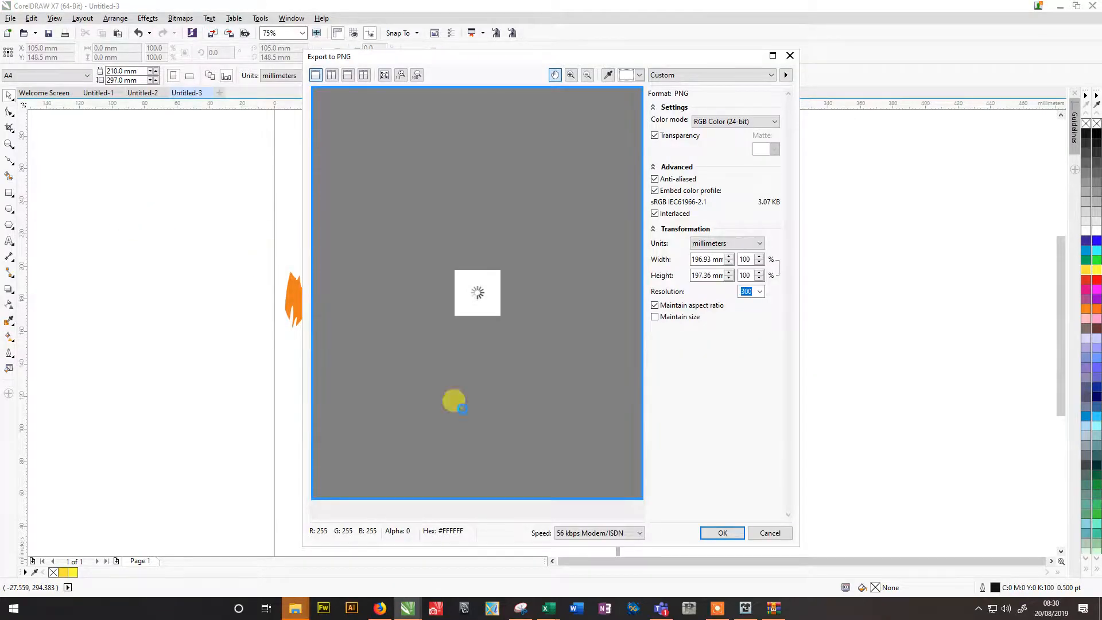
pyautogui.click(723, 533)
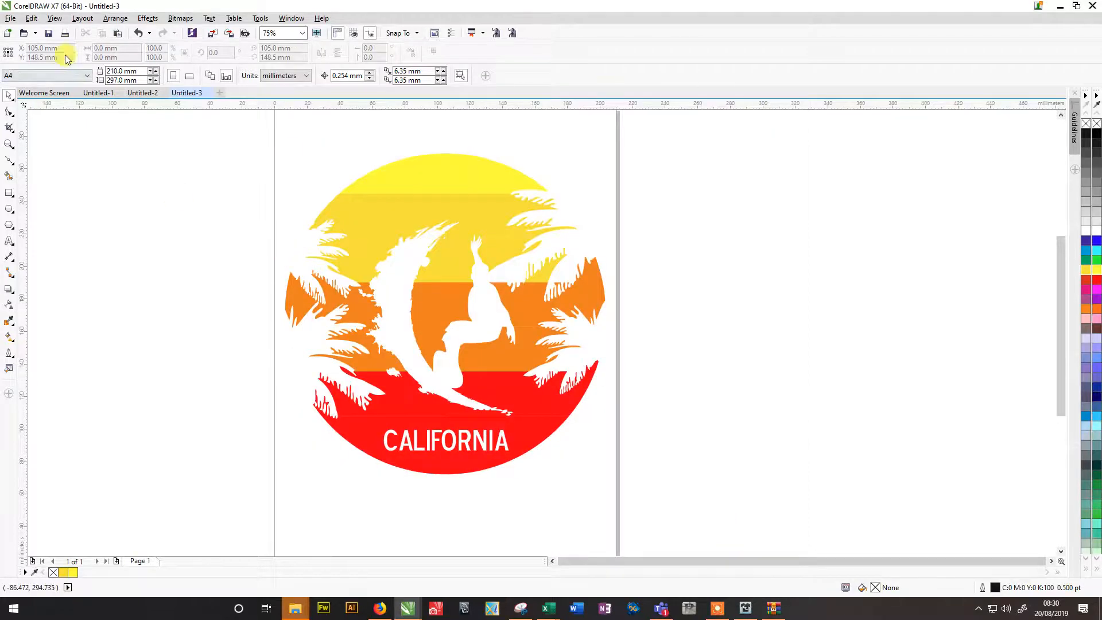
pyautogui.click(11, 18)
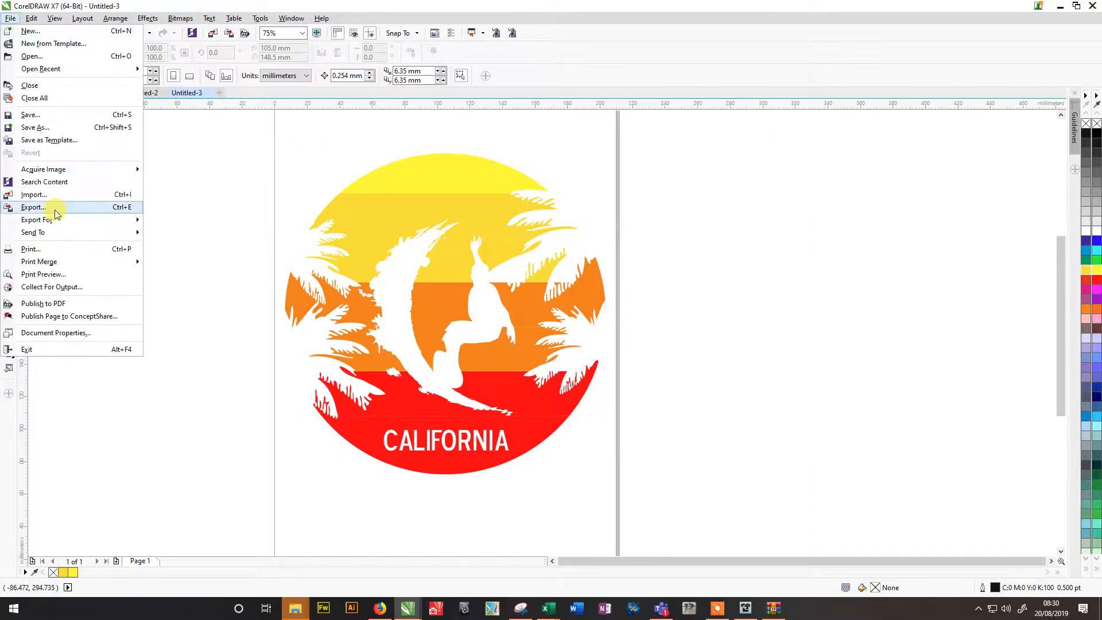
pyautogui.click(169, 177)
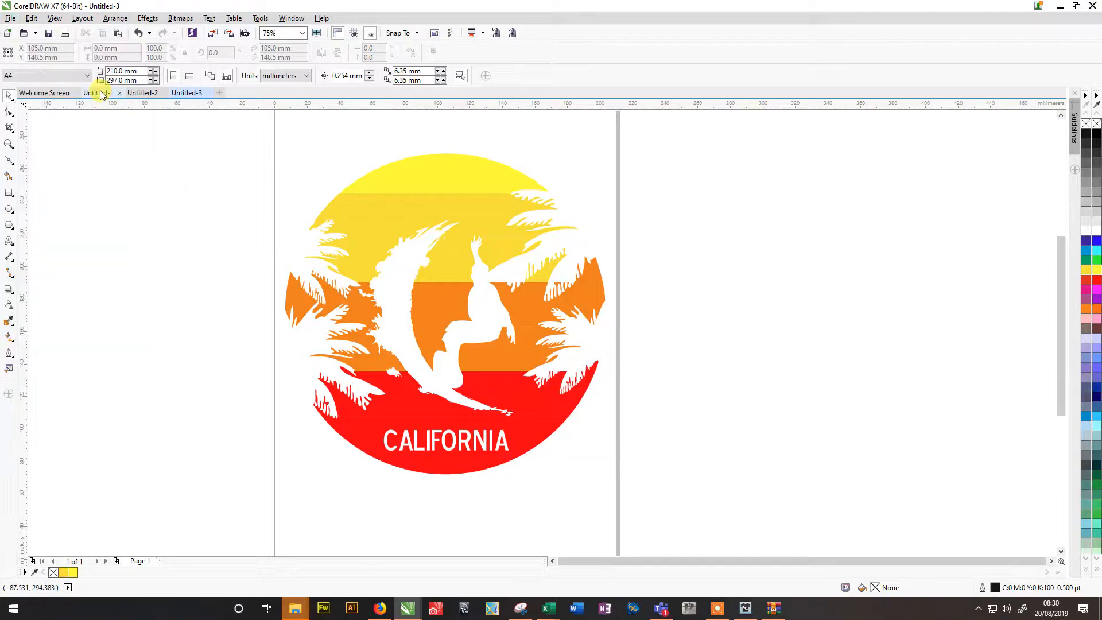
# Return to the Untitled-1 document and delete the two horizontal guidelines crossing the model images
pyautogui.click(101, 93)
pyautogui.scroll(-2, 382, 281)
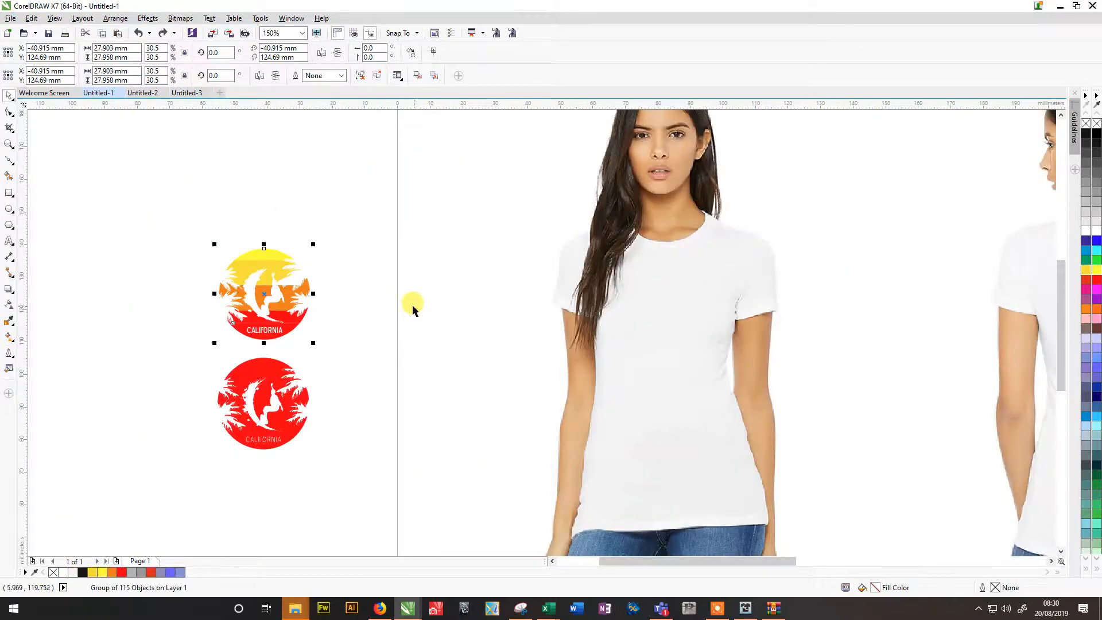
pyautogui.scroll(-2, 590, 221)
pyautogui.moveTo(362, 206); pyautogui.dragTo(450, 366)
pyautogui.hscroll(3, 491, 346)
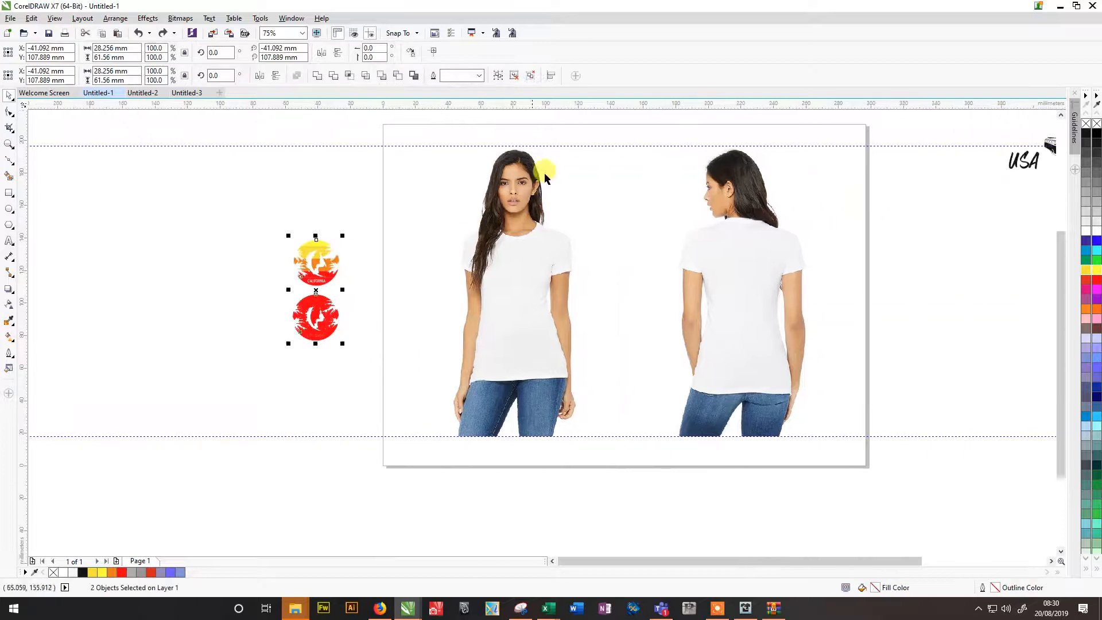
pyautogui.click(573, 145)
pyautogui.press('Delete')
pyautogui.click(603, 436)
pyautogui.press('Delete')
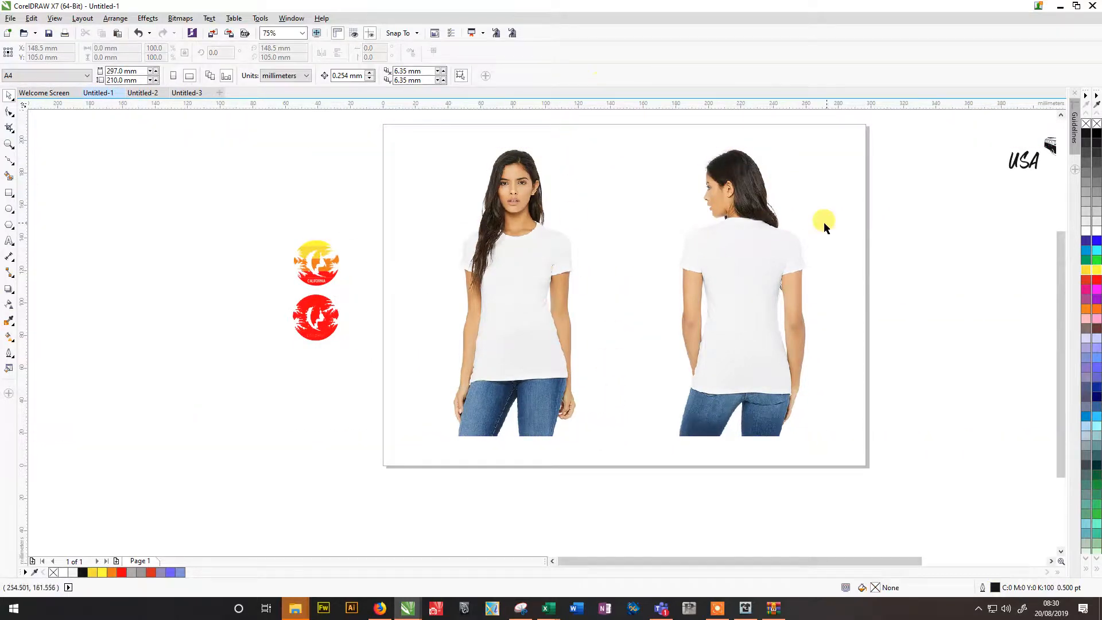
# Unlock the back-view model bitmap on the Untitled-1 page
pyautogui.click(187, 93)
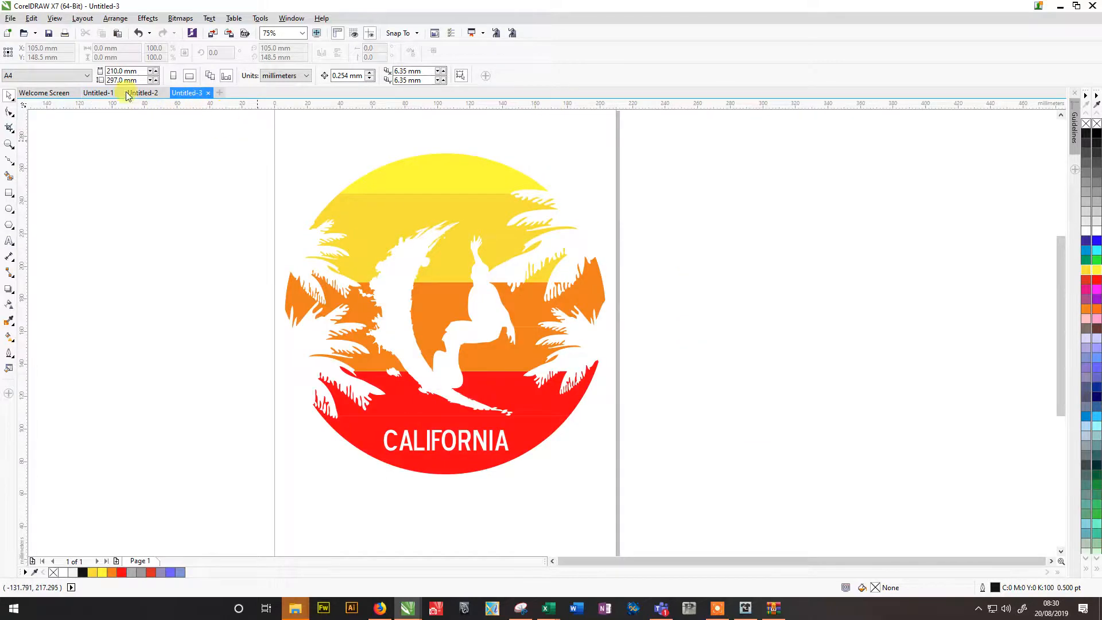
pyautogui.click(98, 93)
pyautogui.moveTo(370, 122); pyautogui.dragTo(866, 505)
pyautogui.scroll(-1, 866, 505)
pyautogui.rightClick(746, 347)
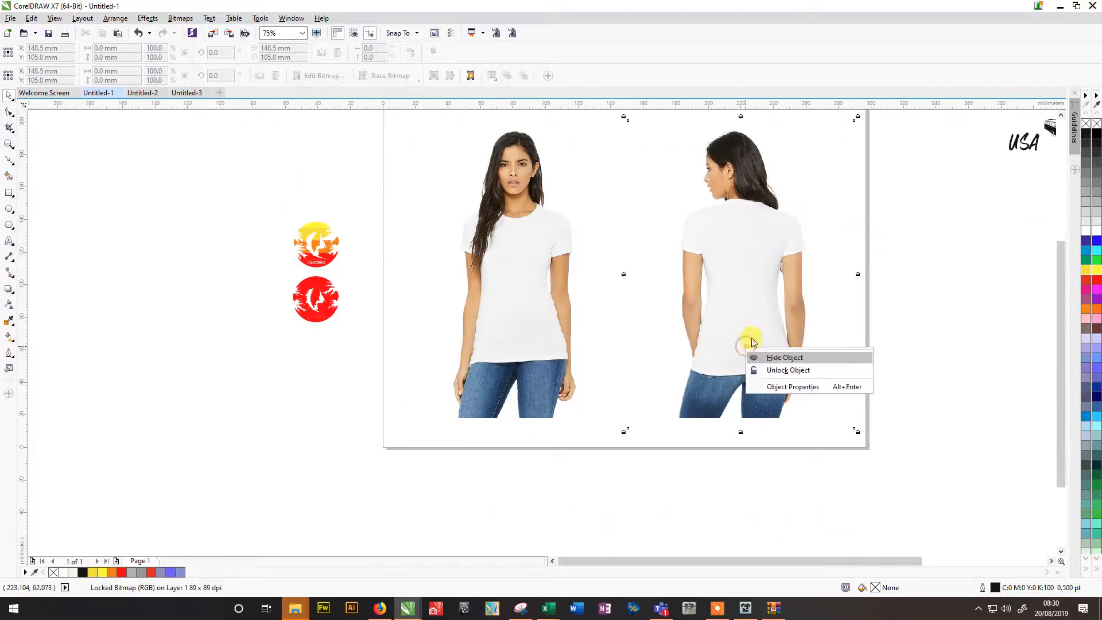
pyautogui.click(785, 375)
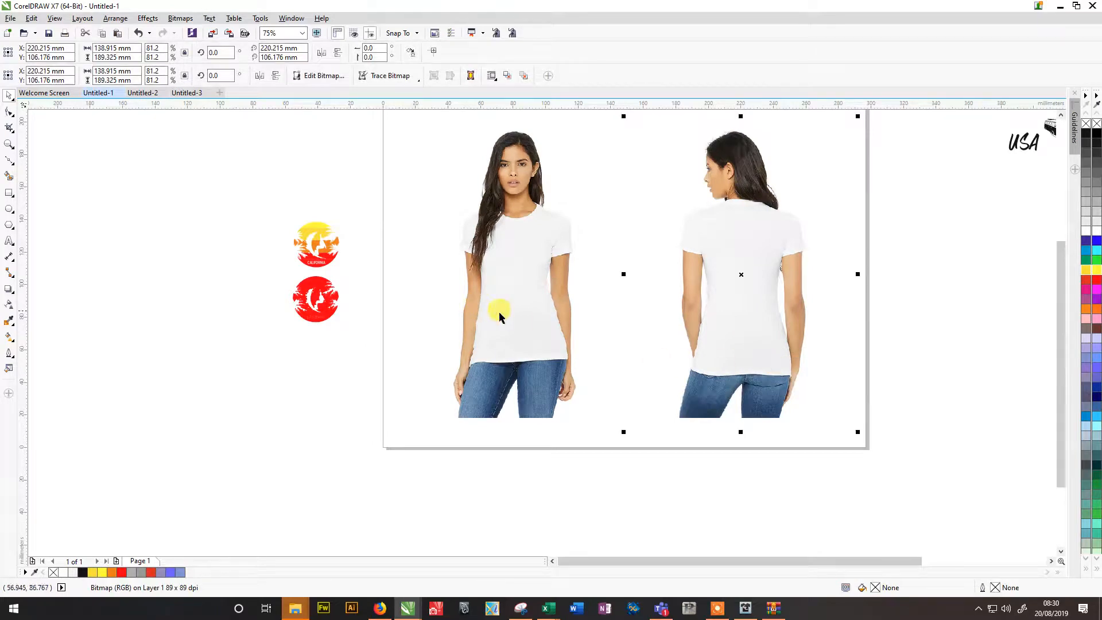
# Paste the back-view model image into a new document and return to Untitled-1
pyautogui.click(219, 93)
pyautogui.hotkey('ctrl', 'v')
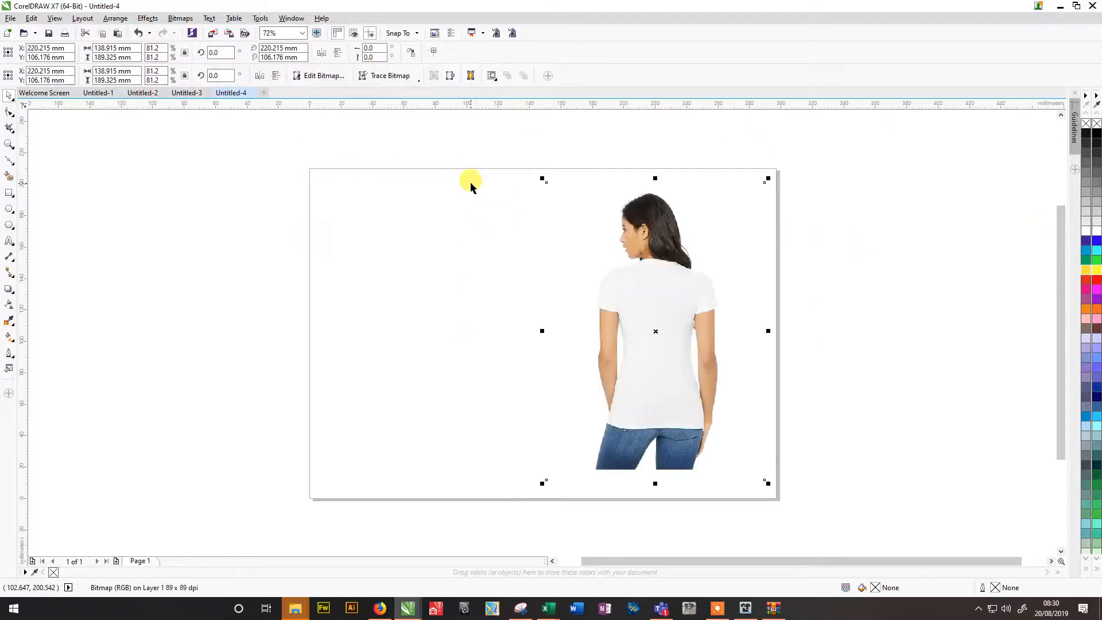
pyautogui.click(109, 93)
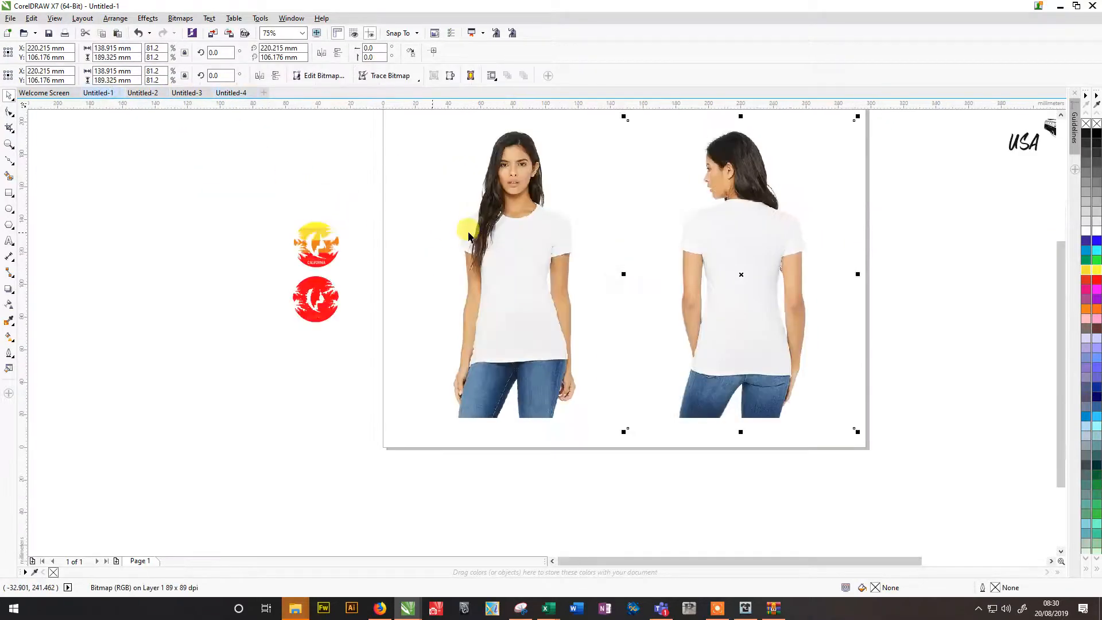
# Unlock the front-view model bitmap in Untitled-1 and paste a copy of it into the Untitled-4 document
pyautogui.click(499, 236)
pyautogui.rightClick(507, 239)
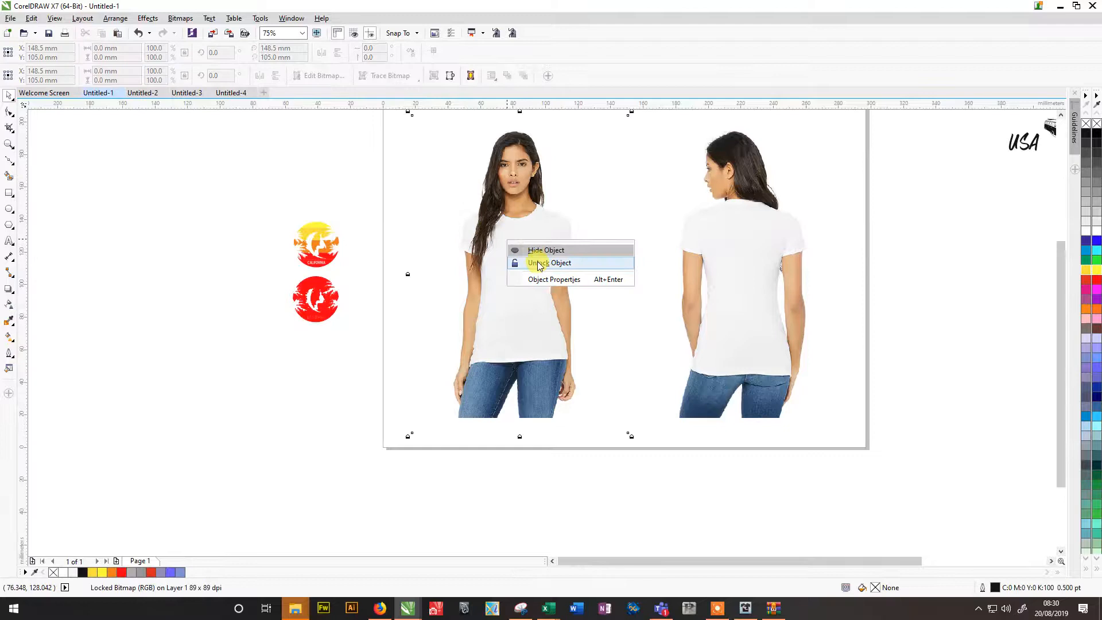
pyautogui.click(550, 263)
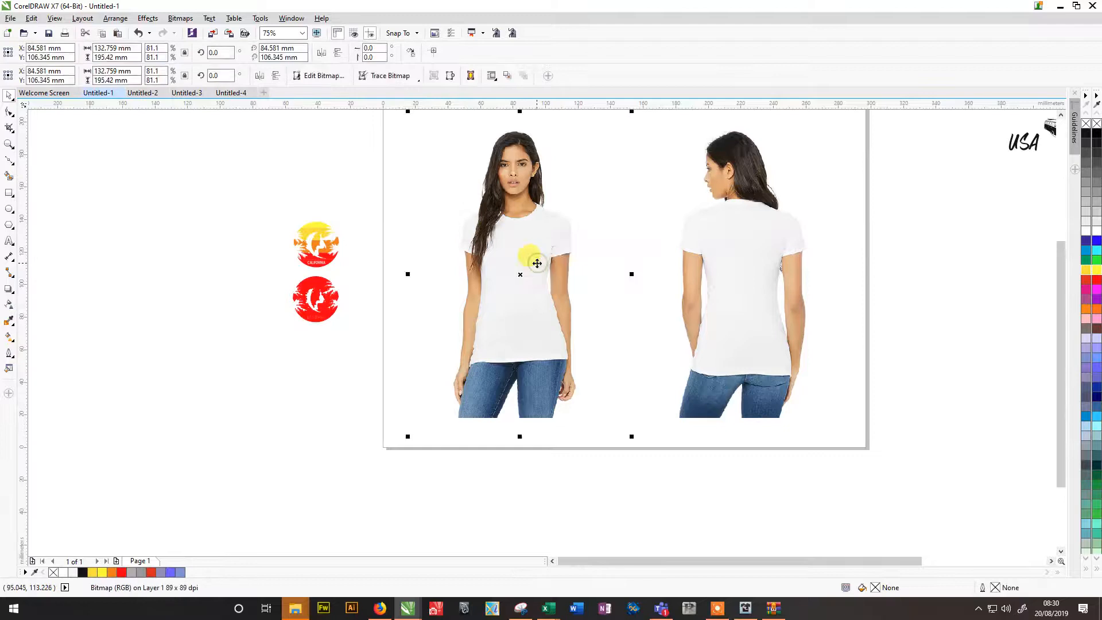
pyautogui.click(231, 94)
pyautogui.hotkey('ctrl', 'v')
pyautogui.click(159, 223)
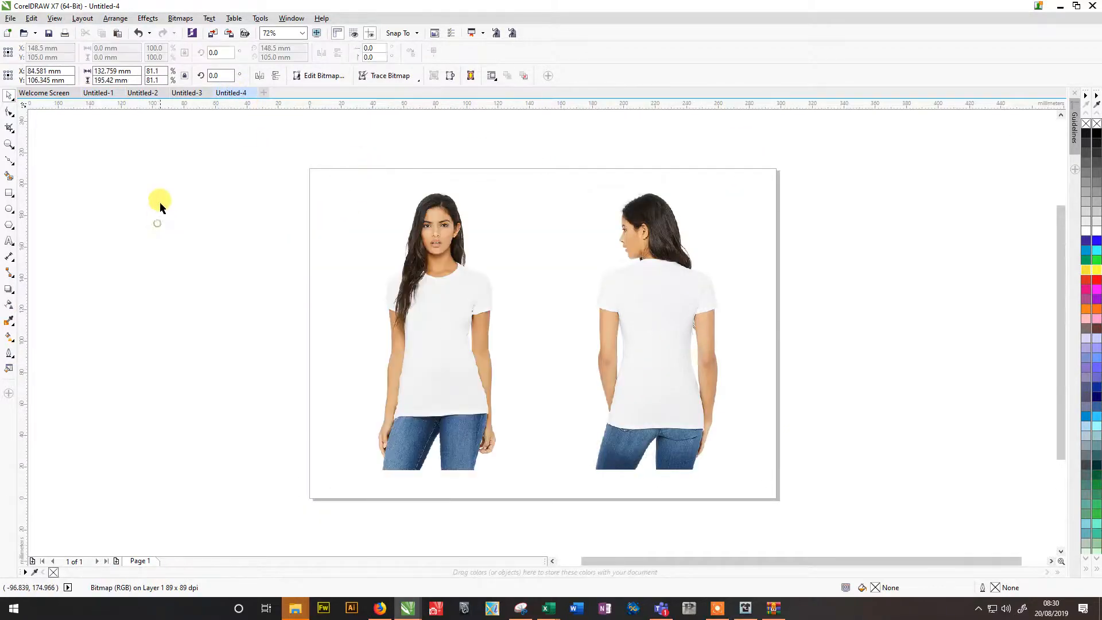
# Delete the back-view model image from the Untitled-4 page, keeping only the front view
pyautogui.click(590, 276)
pyautogui.click(615, 260)
pyautogui.press('Delete')
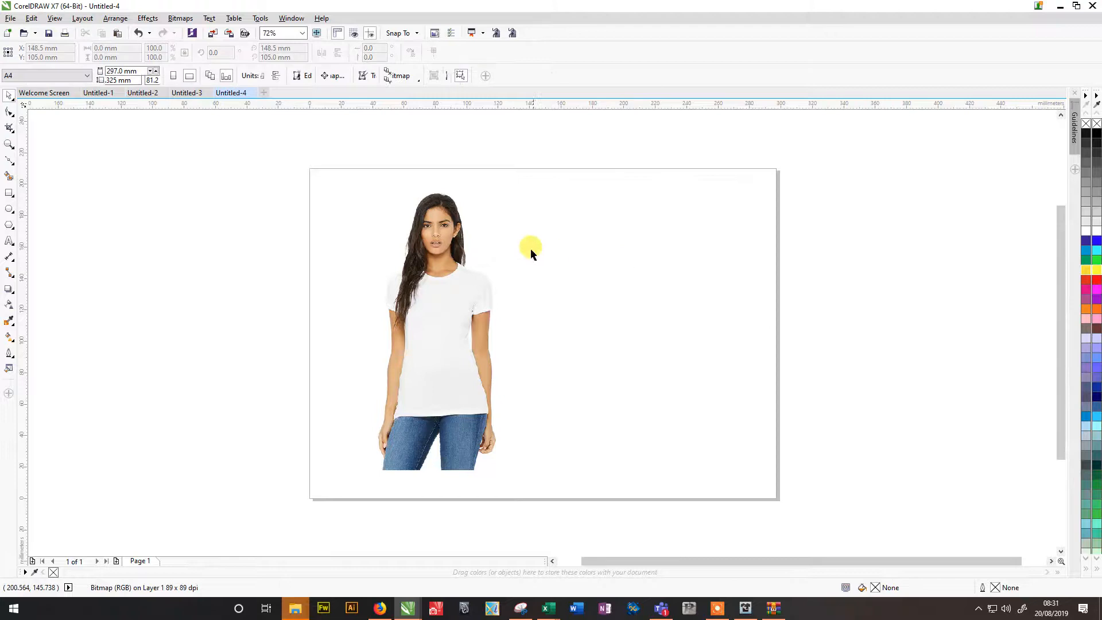
pyautogui.click(438, 273)
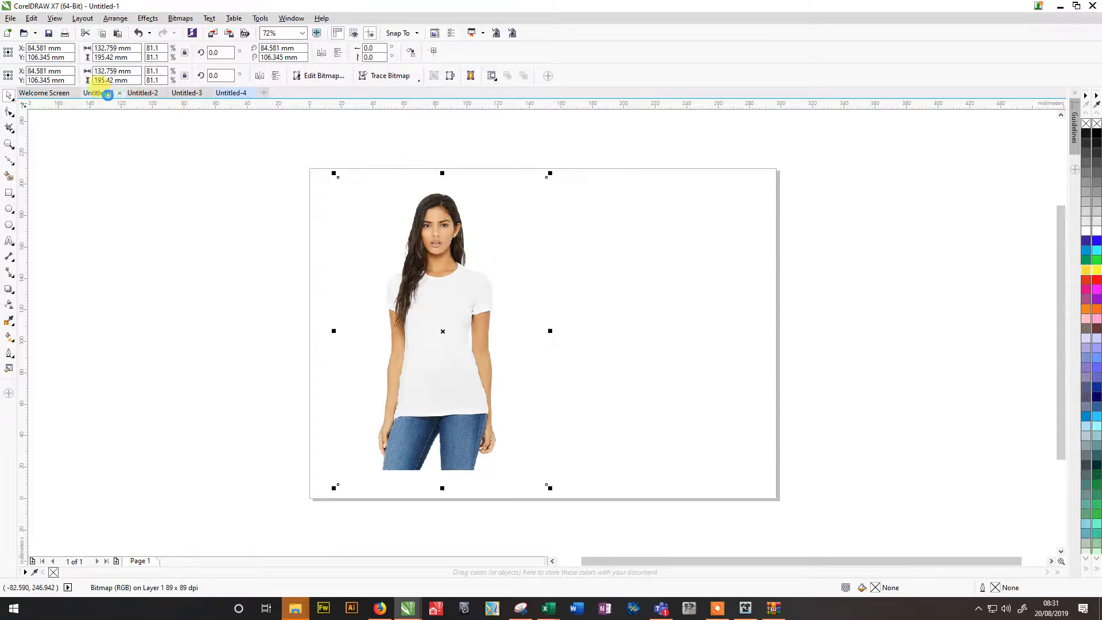
# Copy the whole CALIFORNIA surf logo from Untitled-3 and paste it into Untitled-4
pyautogui.click(108, 95)
pyautogui.click(154, 95)
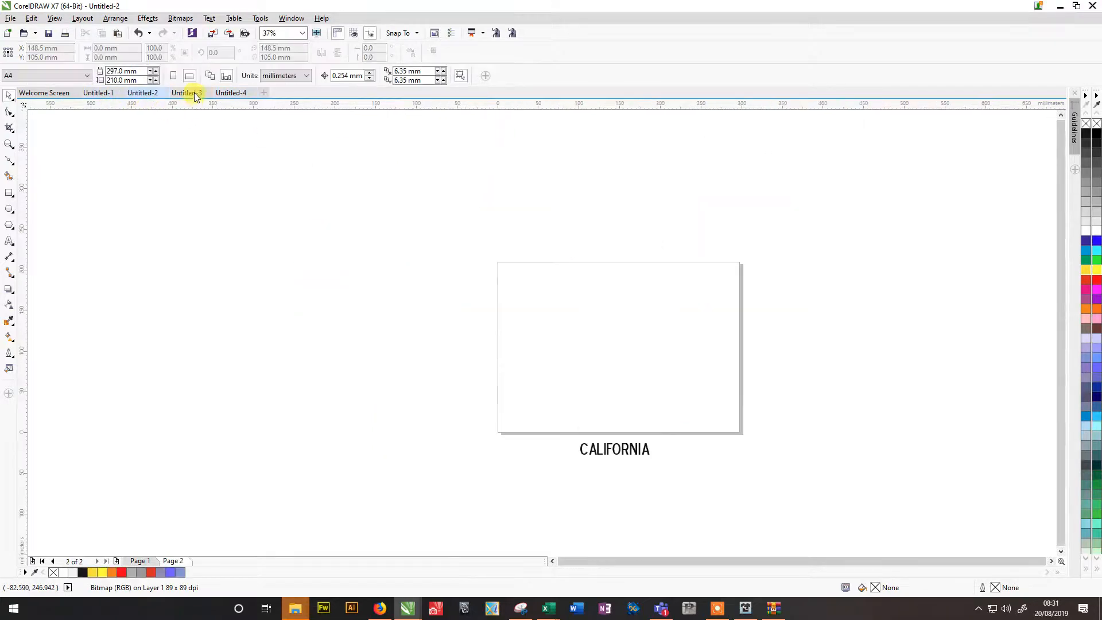
pyautogui.click(193, 95)
pyautogui.moveTo(217, 140); pyautogui.dragTo(683, 507)
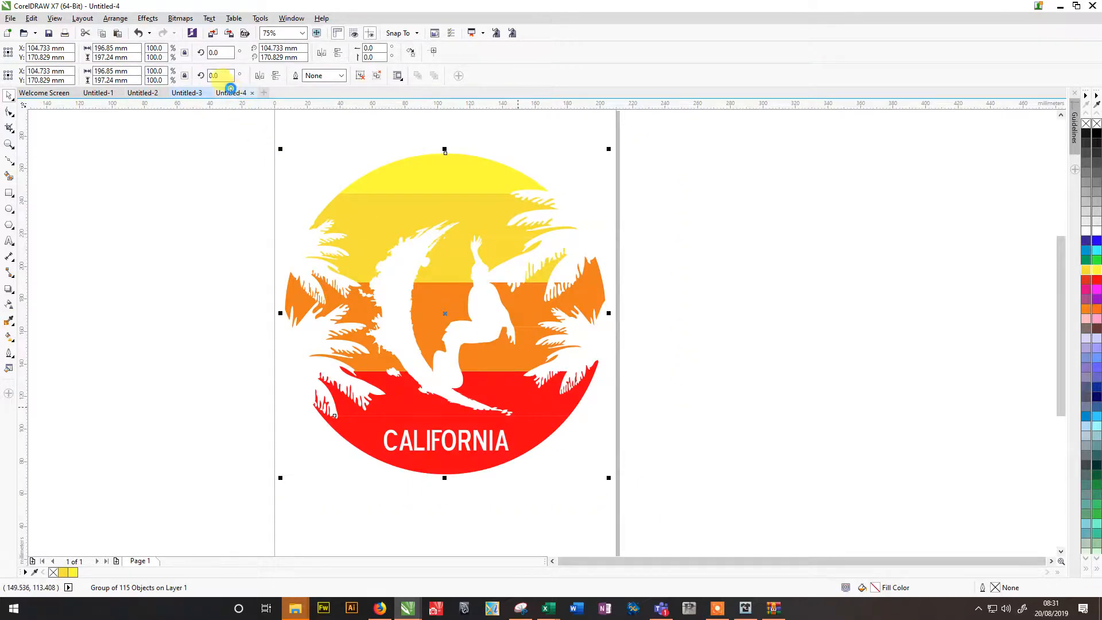
pyautogui.click(231, 92)
pyautogui.click(643, 359)
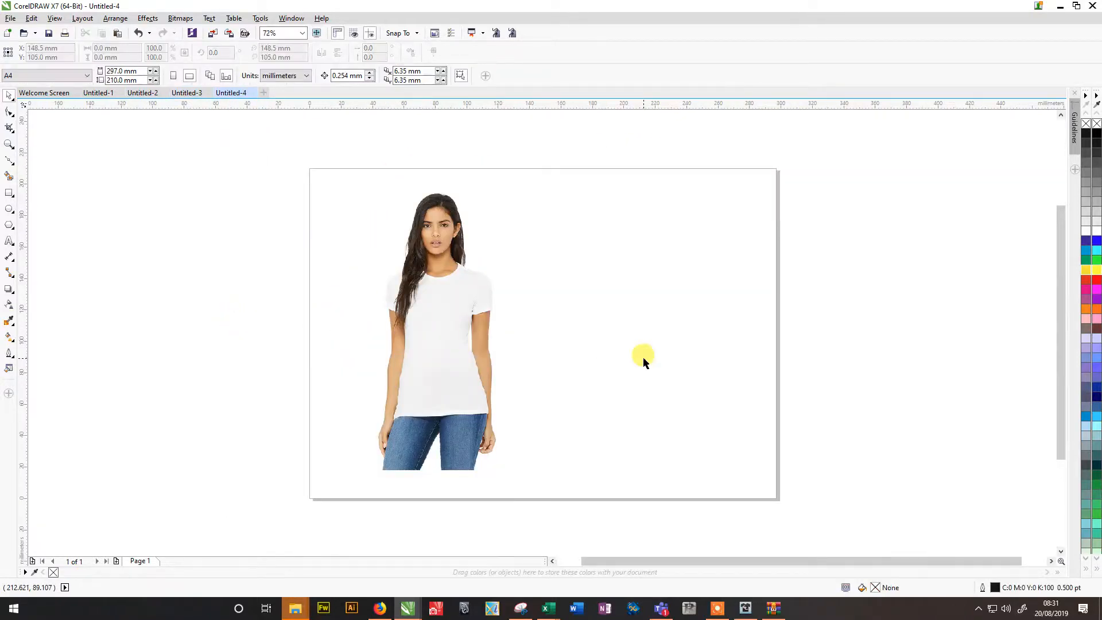
pyautogui.hotkey('ctrl', 'v')
# Scale the pasted logo down to about 29 mm wide and position it on the chest of the model's T-shirt
pyautogui.moveTo(699, 137); pyautogui.dragTo(497, 386)
pyautogui.moveTo(417, 423); pyautogui.dragTo(438, 325)
pyautogui.moveTo(474, 289); pyautogui.dragTo(465, 299)
pyautogui.moveTo(438, 324); pyautogui.dragTo(438, 317)
pyautogui.scroll(2, 445, 306)
pyautogui.click(637, 273)
pyautogui.click(782, 447)
pyautogui.click(293, 383)
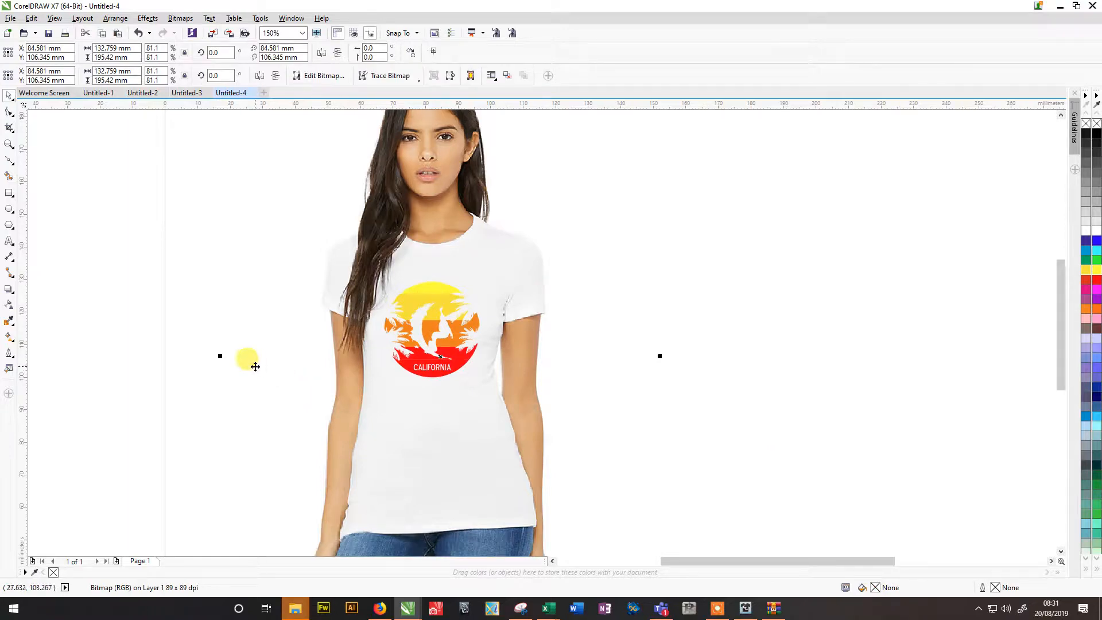
pyautogui.click(199, 277)
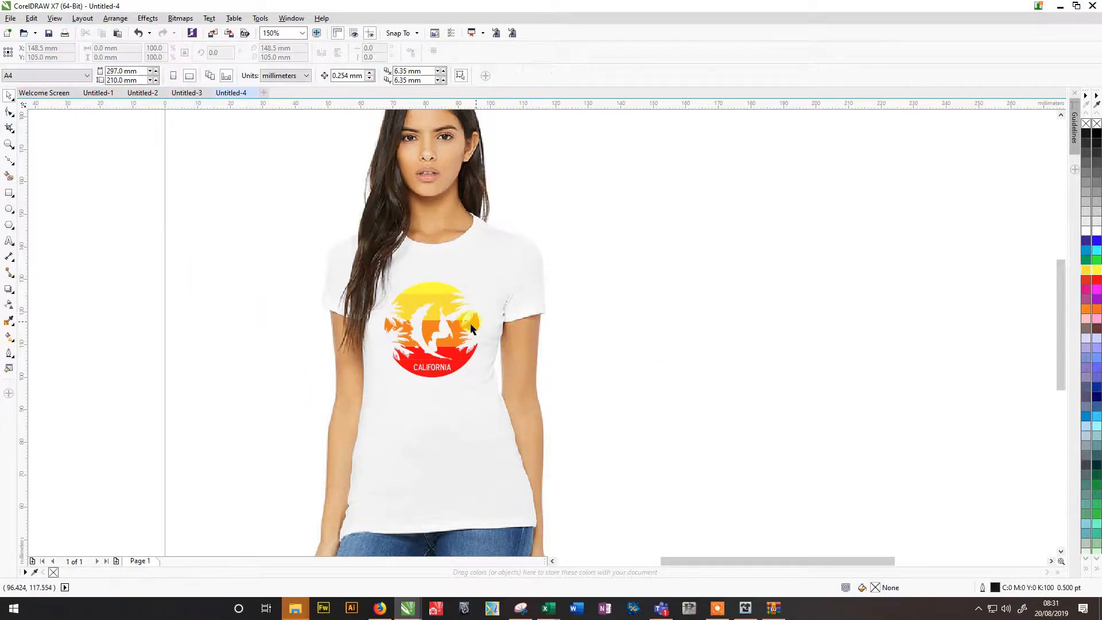
# Examine the logo's size and placement on the model's T-shirt up close and from further away
pyautogui.scroll(4, 449, 339)
pyautogui.click(449, 338)
pyautogui.scroll(-4, 441, 325)
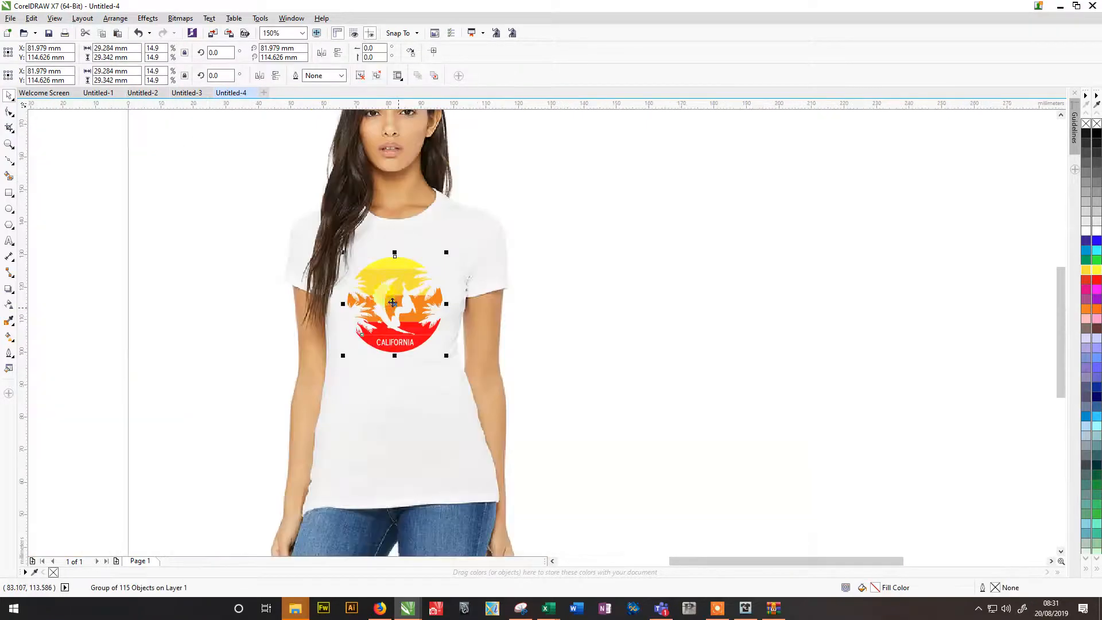
pyautogui.scroll(2, 374, 268)
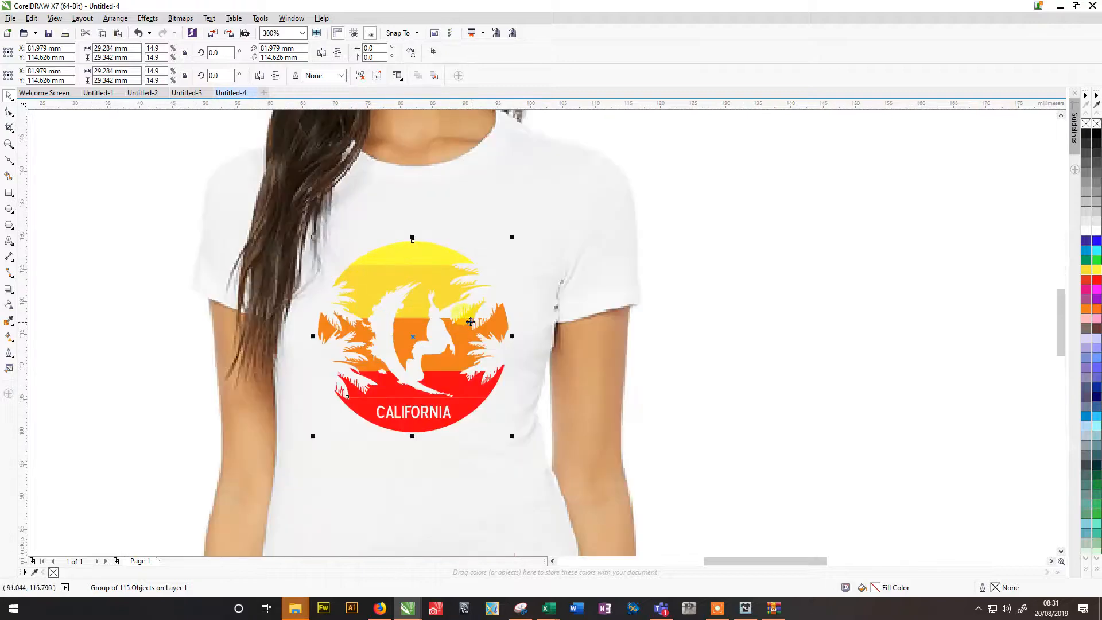
pyautogui.scroll(-2, 273, 336)
pyautogui.moveTo(197, 276); pyautogui.dragTo(423, 272)
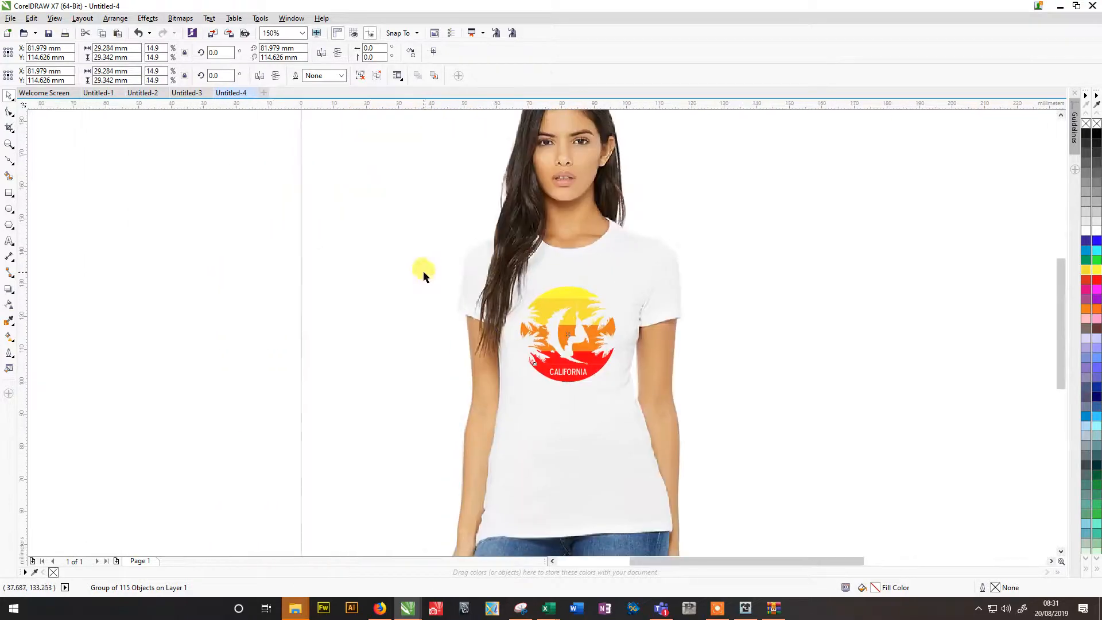
pyautogui.click(422, 272)
pyautogui.click(287, 242)
# Export the T-shirt layout as a PNG named "Layout Surf Shirt" with transparency at 300 dpi
pyautogui.click(10, 18)
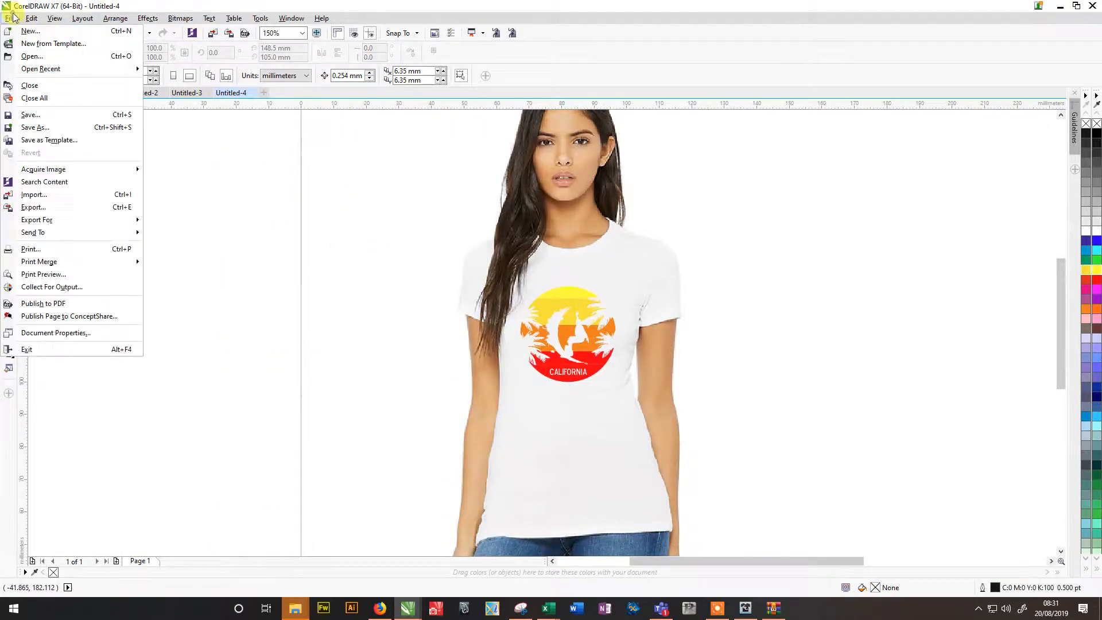
pyautogui.click(60, 207)
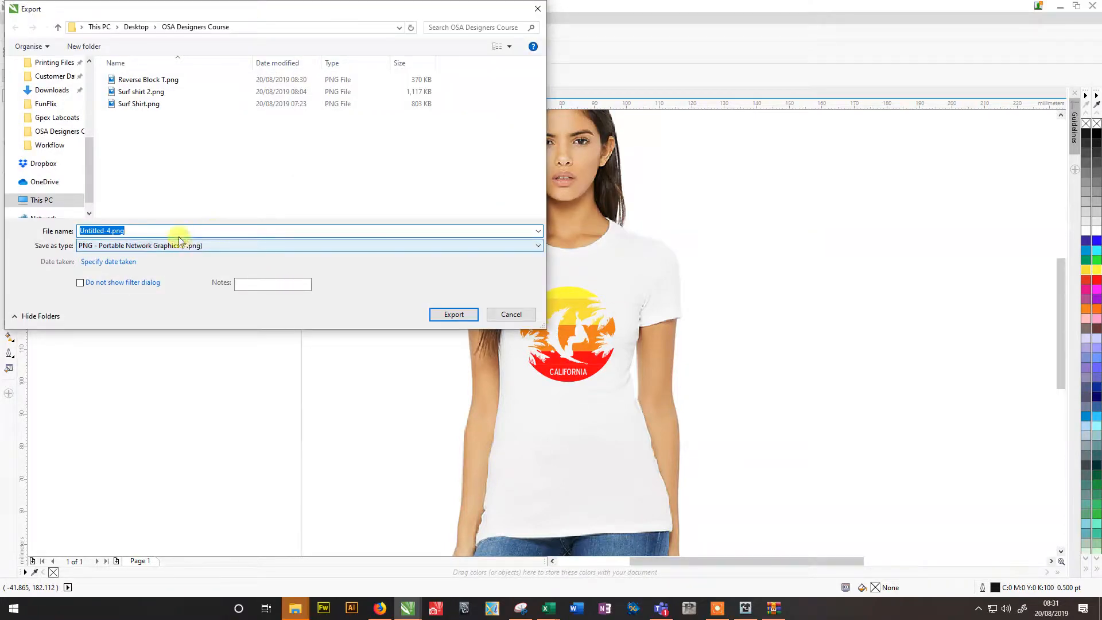
pyautogui.write('La')
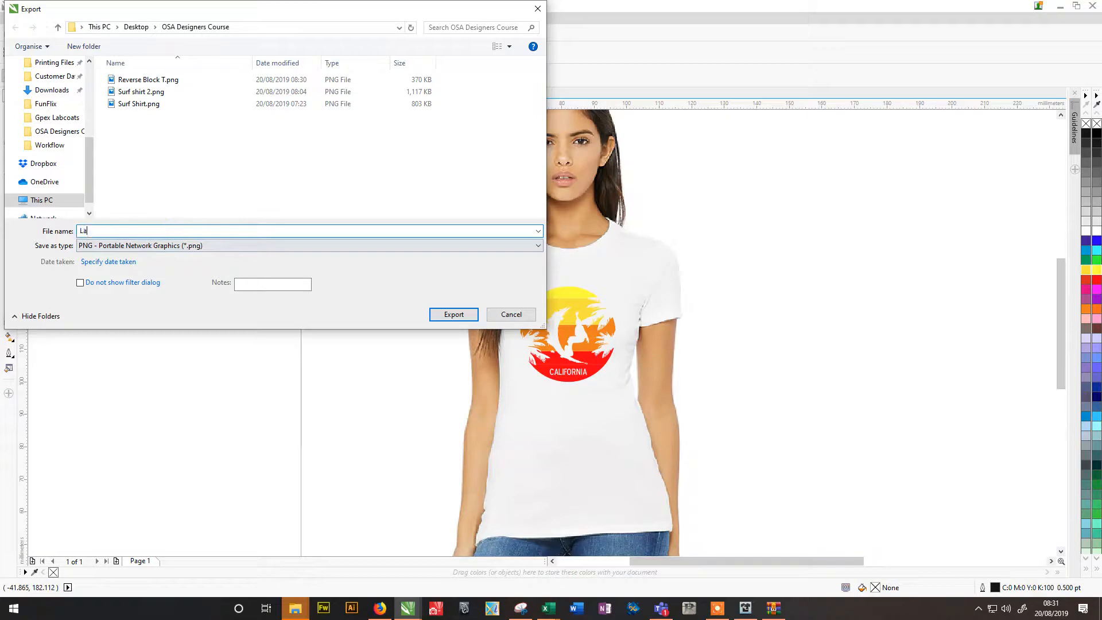
pyautogui.write('yout Sh')
pyautogui.write('rf Shi')
pyautogui.write('rt')
pyautogui.press('Return')
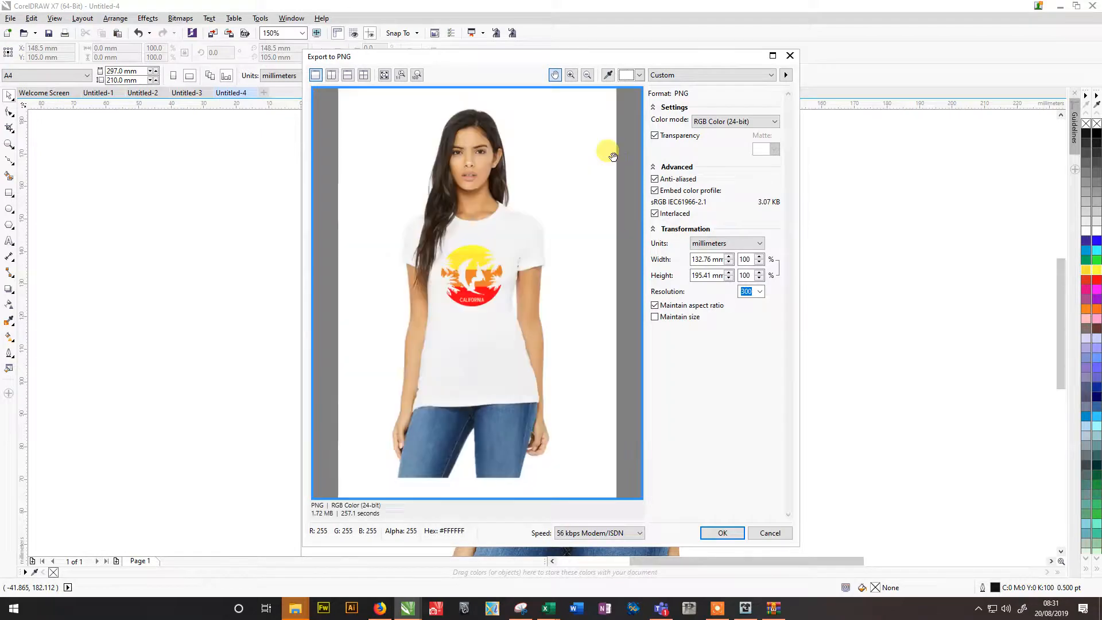
pyautogui.click(712, 529)
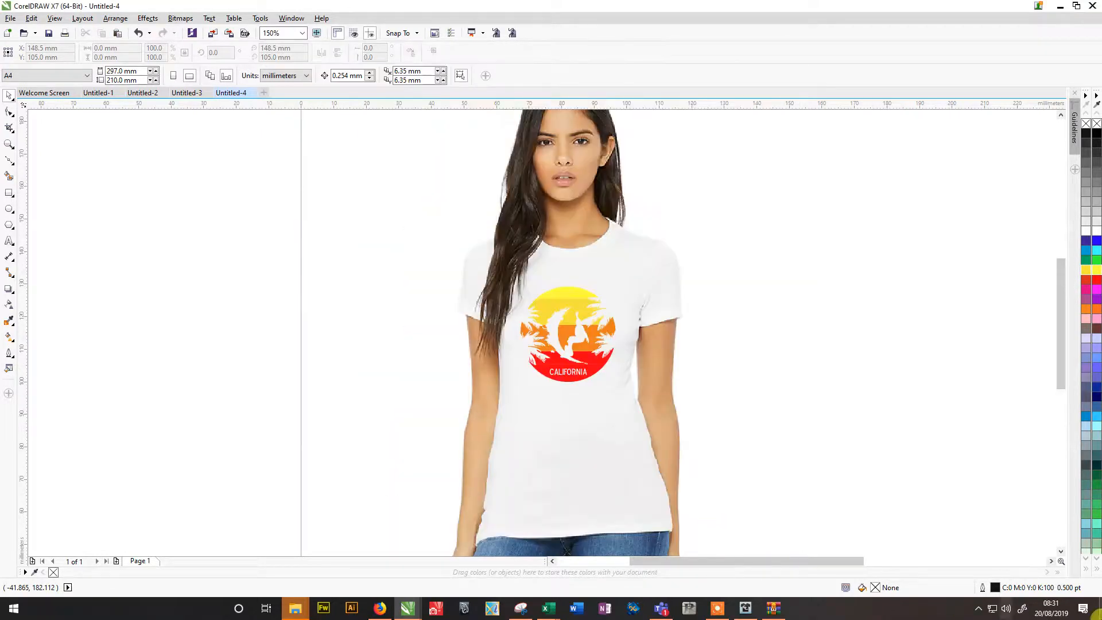
pyautogui.click(717, 608)
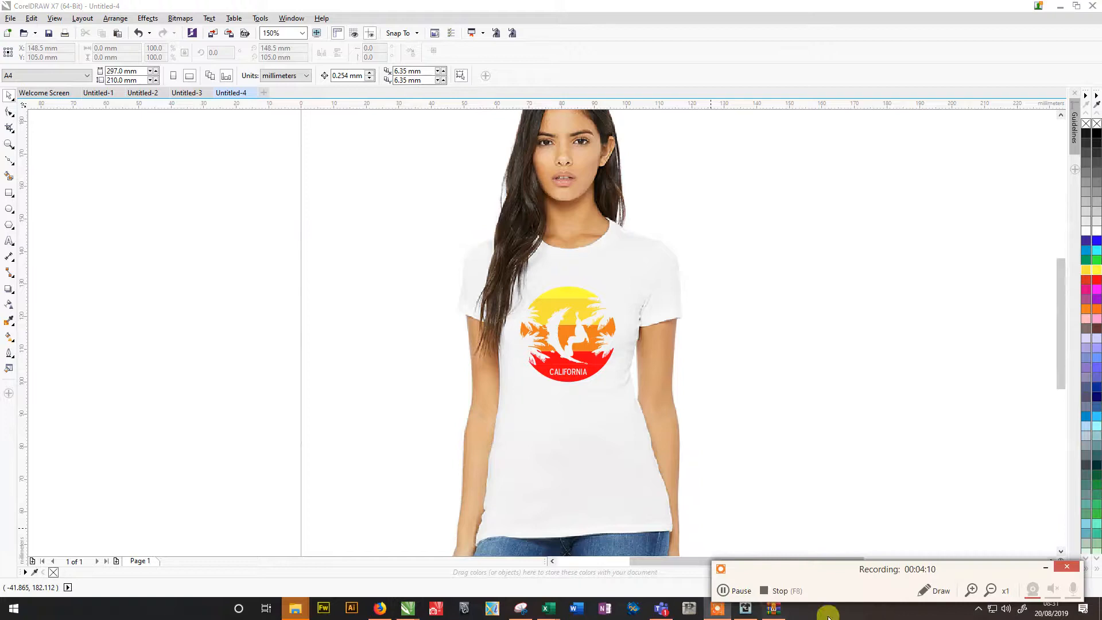
pyautogui.click(743, 592)
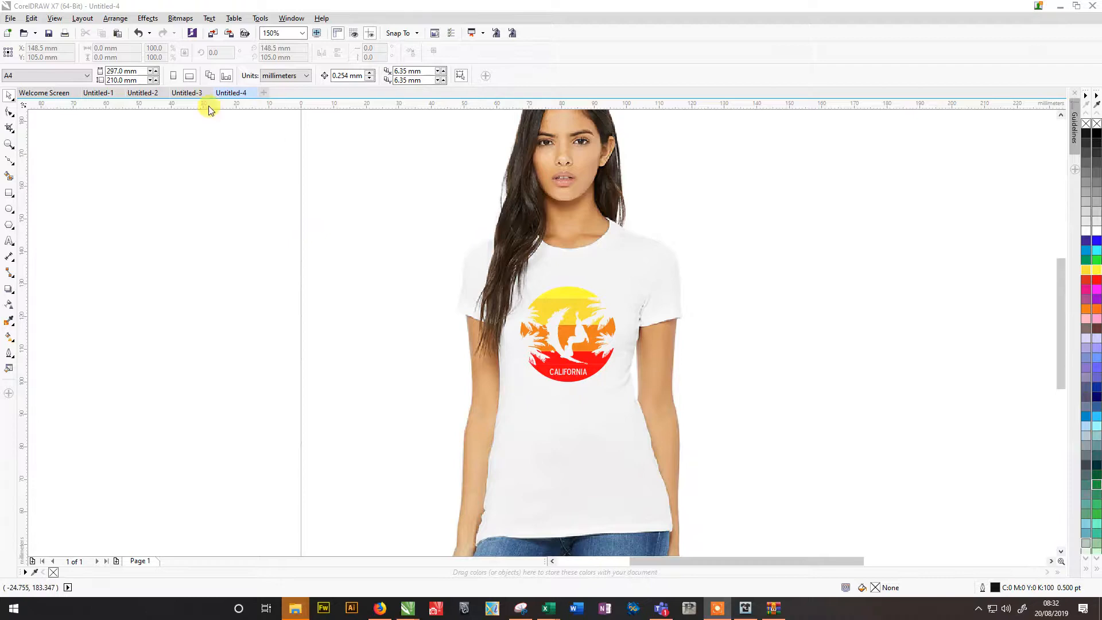
# Return to the Untitled-3 document and select the whole CALIFORNIA logo
pyautogui.click(195, 94)
pyautogui.click(178, 150)
pyautogui.moveTo(185, 124); pyautogui.dragTo(710, 475)
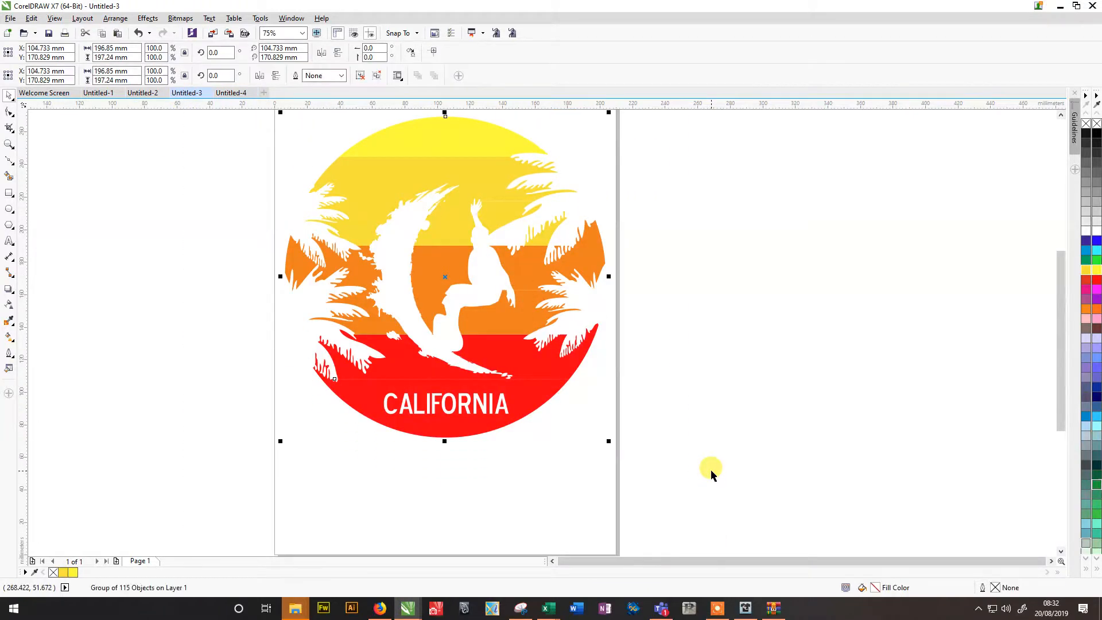
pyautogui.moveTo(214, 182); pyautogui.dragTo(228, 208)
pyautogui.click(227, 211)
pyautogui.moveTo(237, 112); pyautogui.dragTo(719, 474)
# Export the logo as a JPG named "Reverse Block T" in the OSA Designers Course folder
pyautogui.click(10, 17)
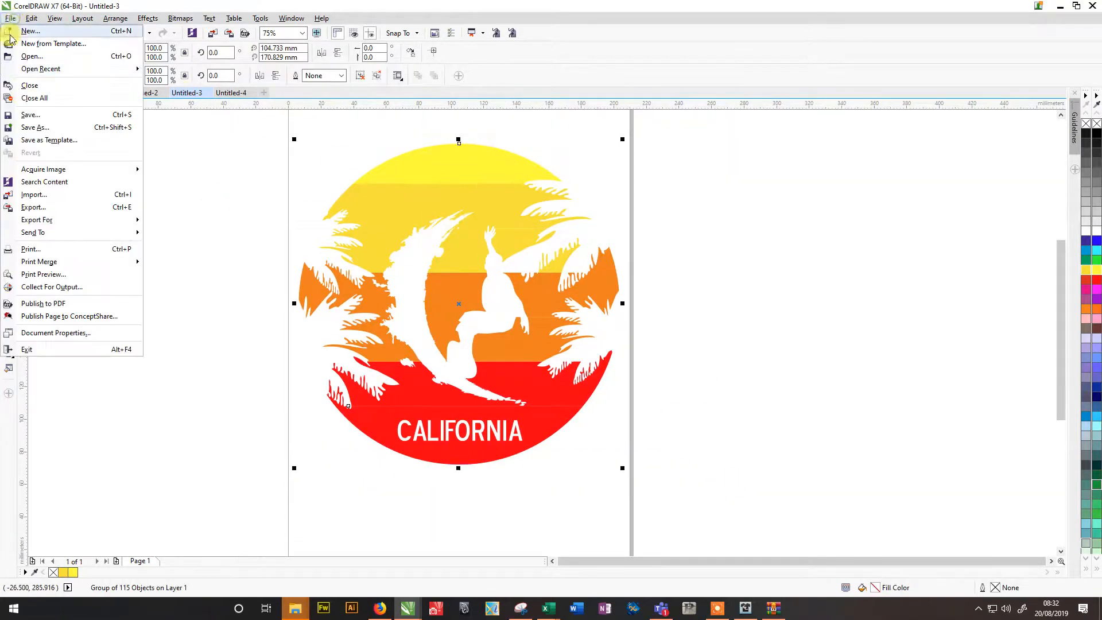
pyautogui.click(44, 206)
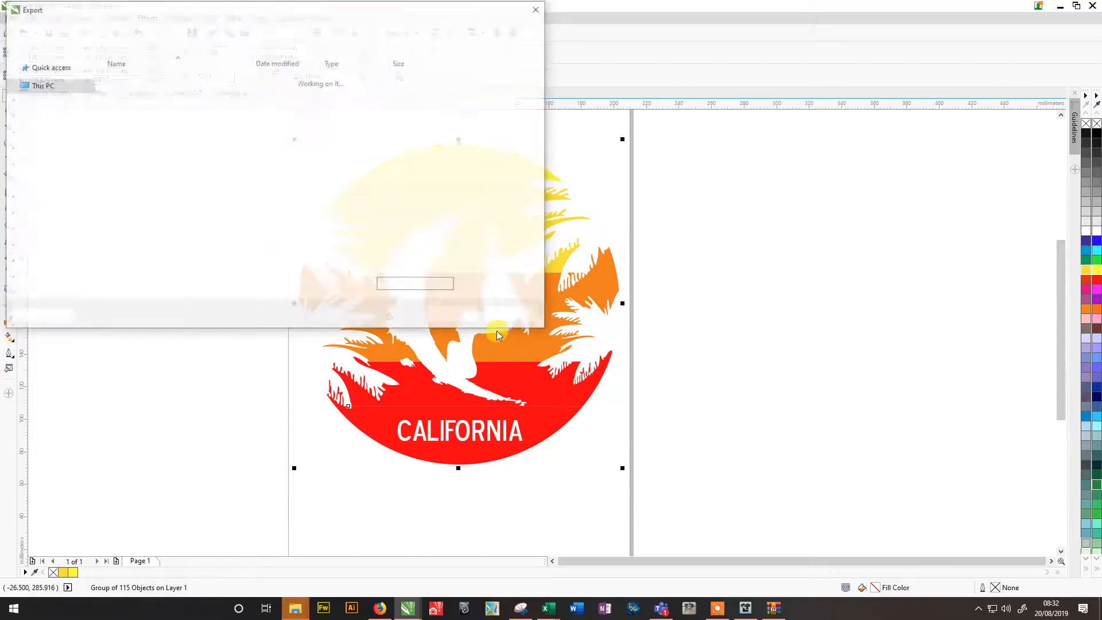
pyautogui.click(150, 104)
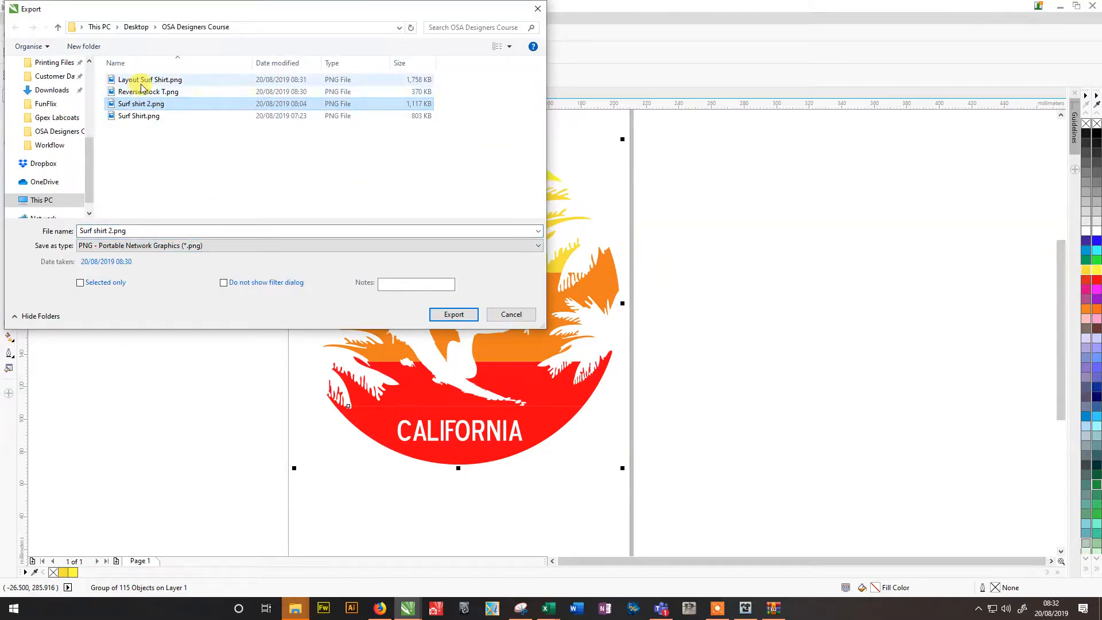
pyautogui.click(141, 91)
pyautogui.click(148, 229)
pyautogui.click(153, 231)
pyautogui.press('BackSpace')
pyautogui.press('BackSpace')
pyautogui.press('BackSpace')
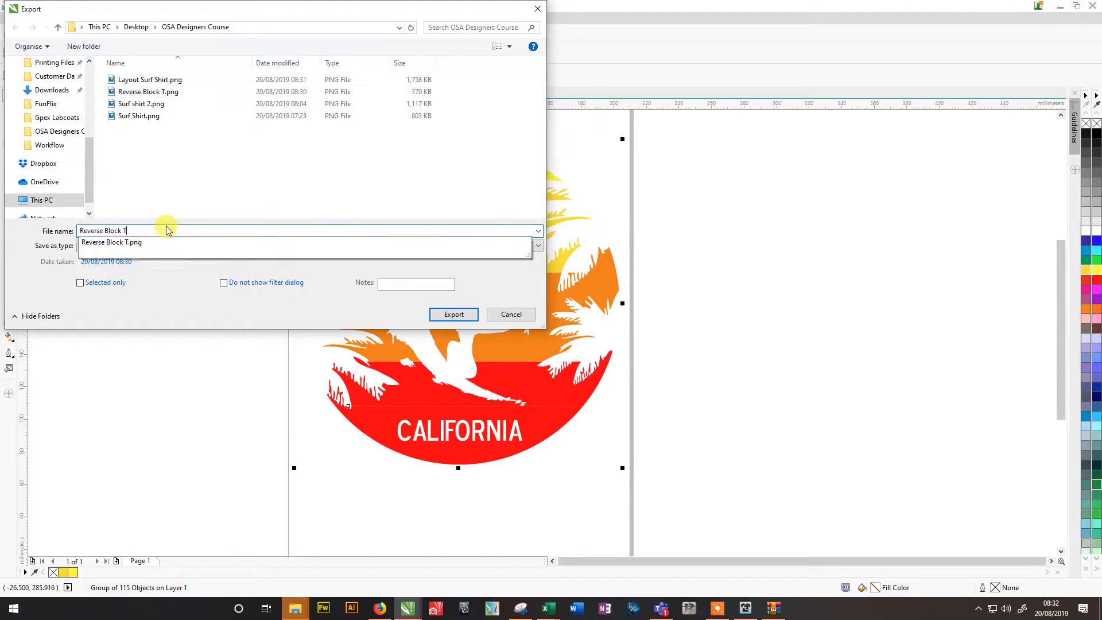
pyautogui.click(175, 246)
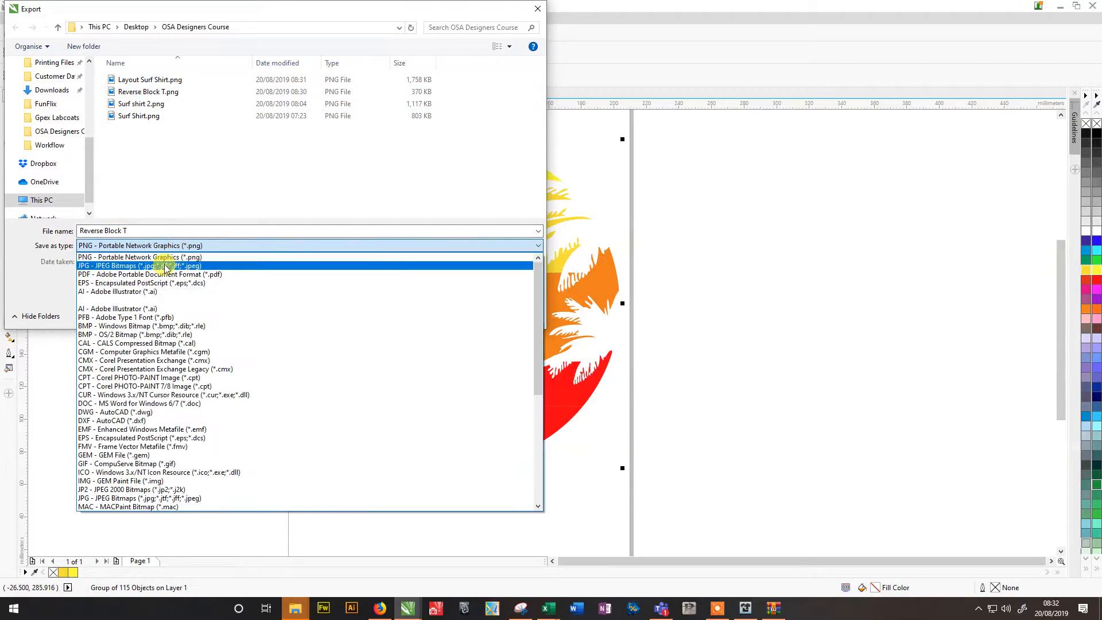
pyautogui.click(166, 266)
pyautogui.click(447, 311)
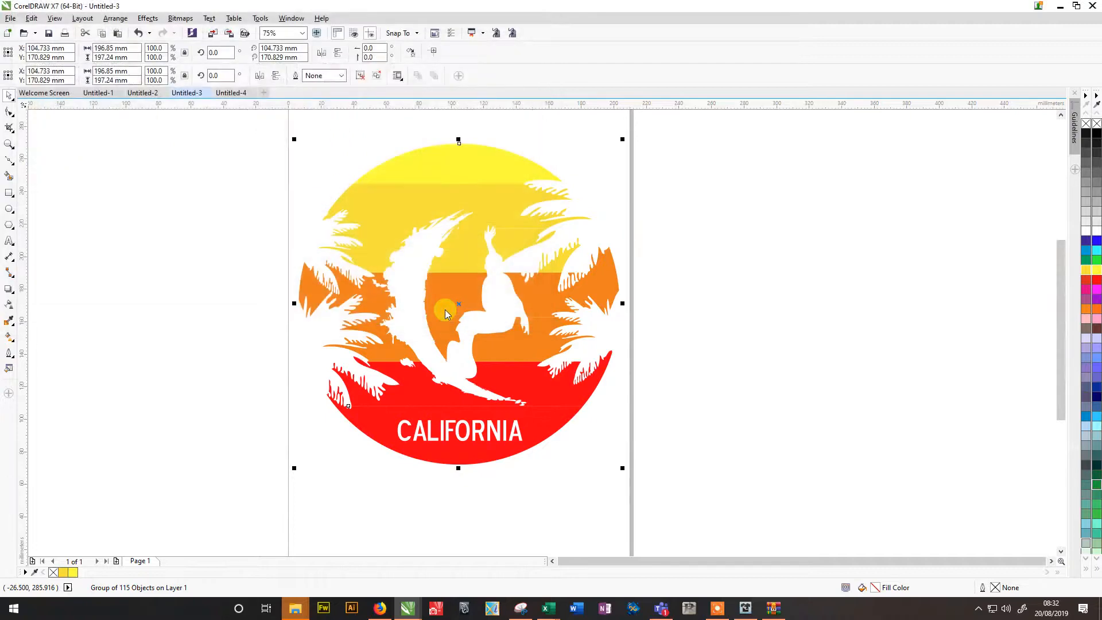
pyautogui.click(723, 532)
# Switch to Garment Creator and load Reverse Block T.jpg onto the T-shirt's print area from File Explorer
pyautogui.click(746, 610)
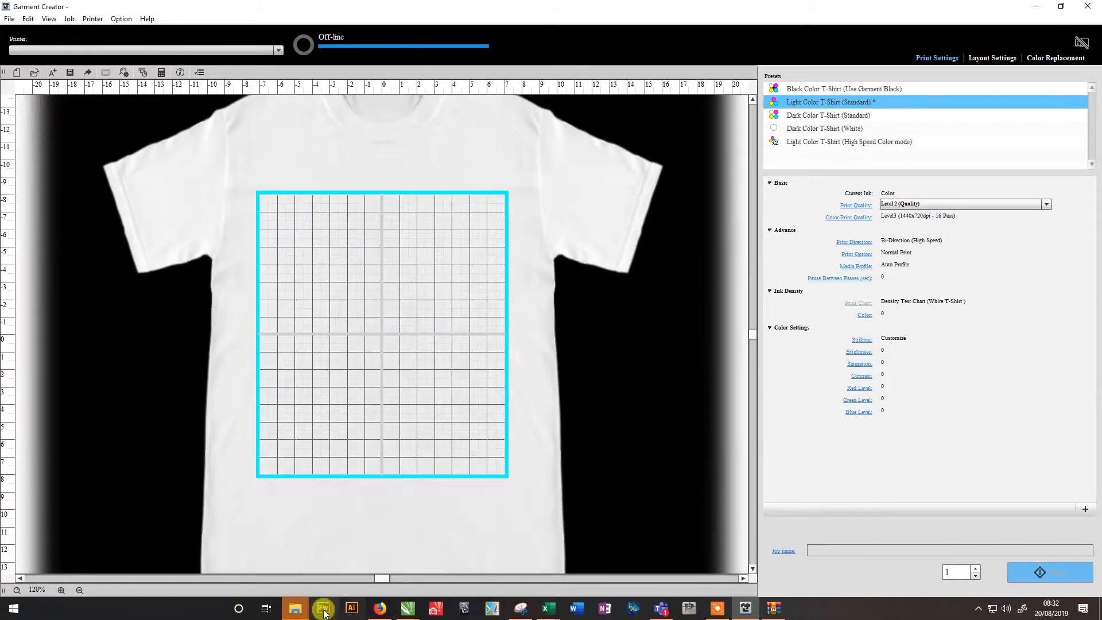
pyautogui.moveTo(295, 608)
pyautogui.moveTo(181, 551)
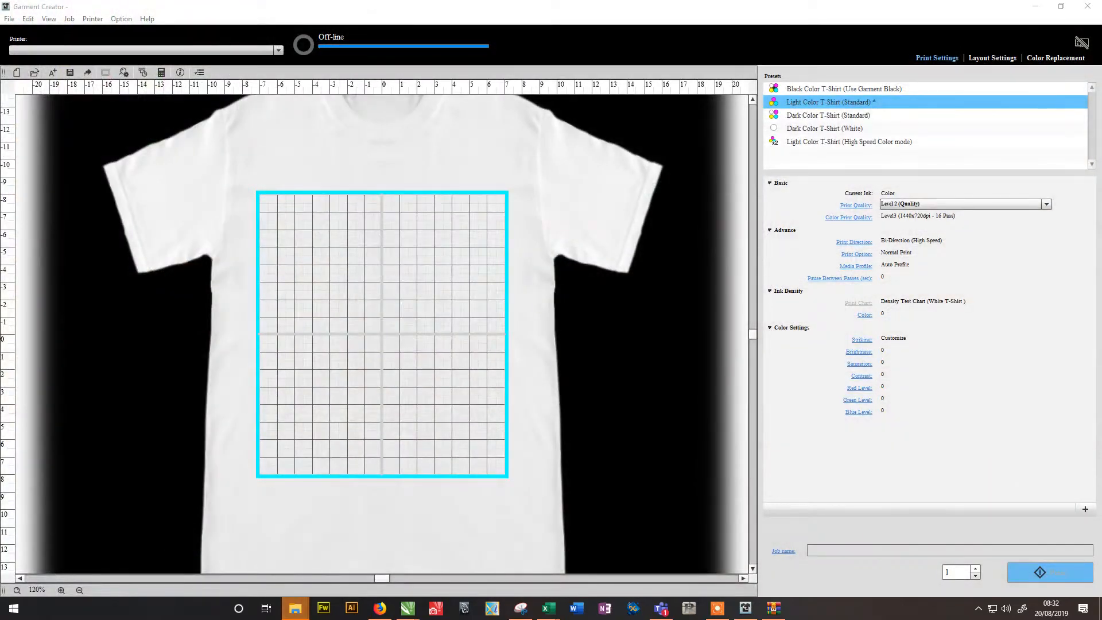
pyautogui.moveTo(577, 373); pyautogui.dragTo(376, 257)
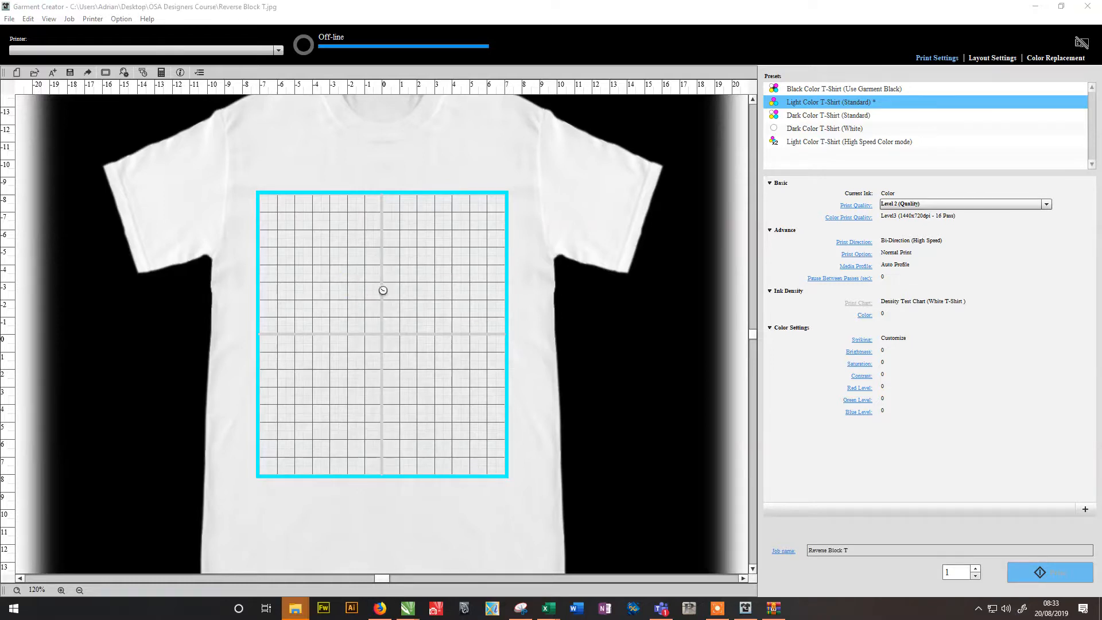
# Enlarge and centre the logo in the upper part of the print area, with print quality at Level 2 (Quality)
pyautogui.moveTo(395, 301); pyautogui.dragTo(391, 263)
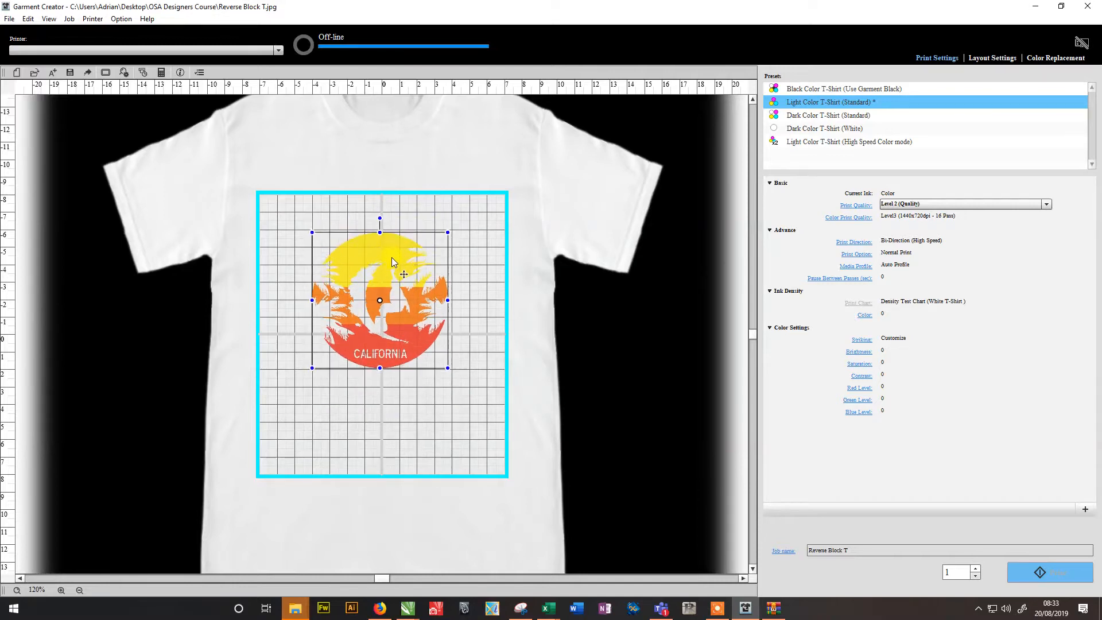
pyautogui.moveTo(448, 368)
pyautogui.mouseDown()
pyautogui.moveTo(479, 398)
pyautogui.moveTo(443, 372)
pyautogui.mouseUp()
pyautogui.click(909, 204)
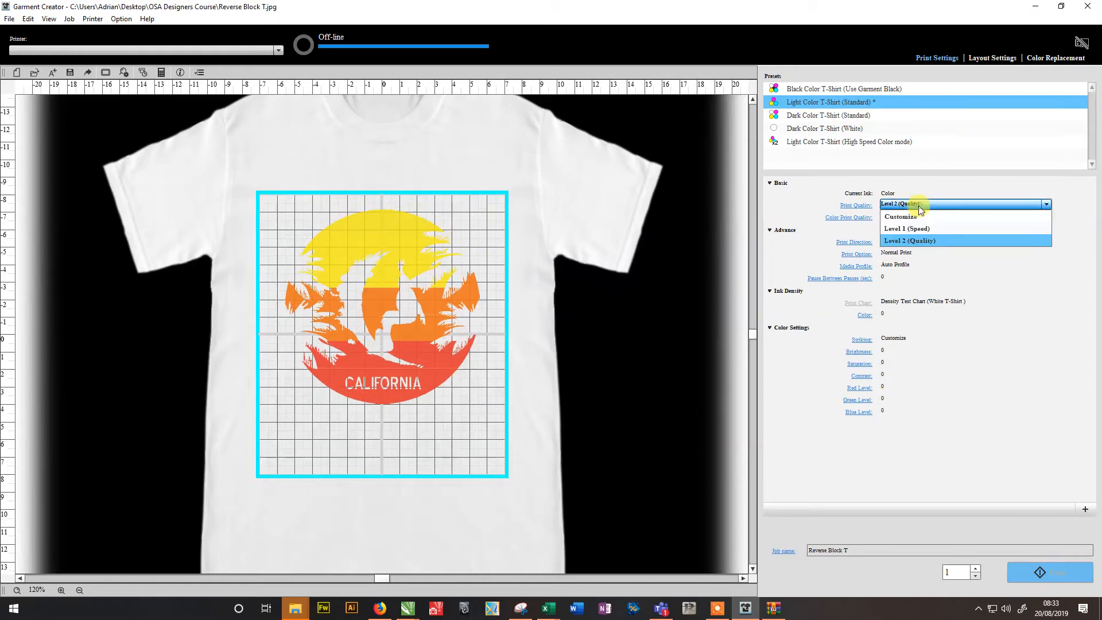
pyautogui.click(910, 240)
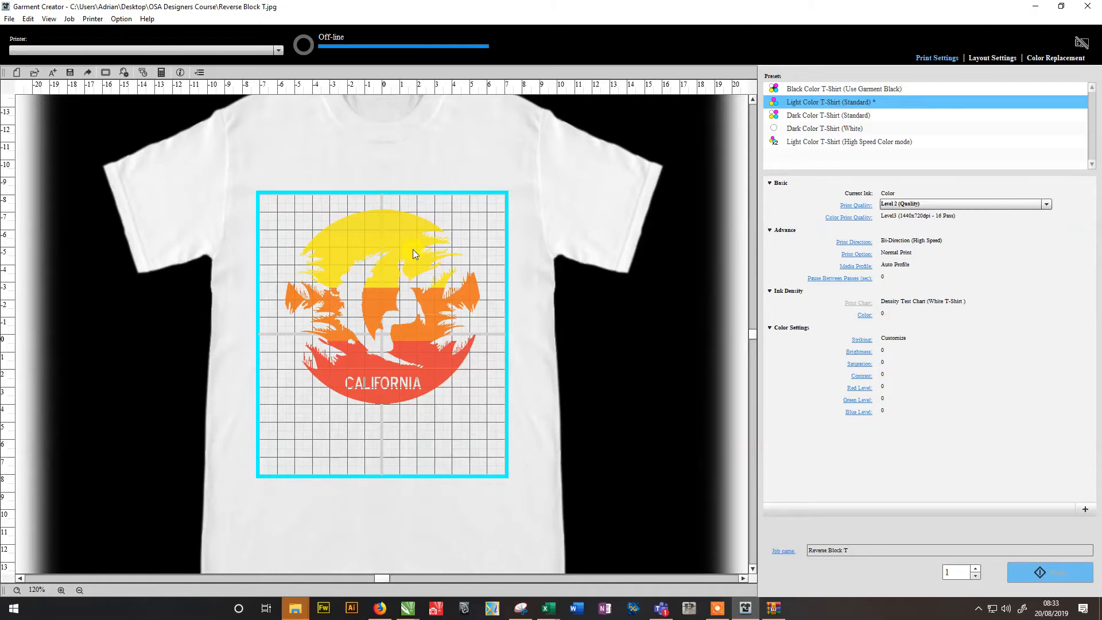
# Open the job file export options for the Reverse Block T print job
pyautogui.click(9, 18)
pyautogui.moveTo(30, 93)
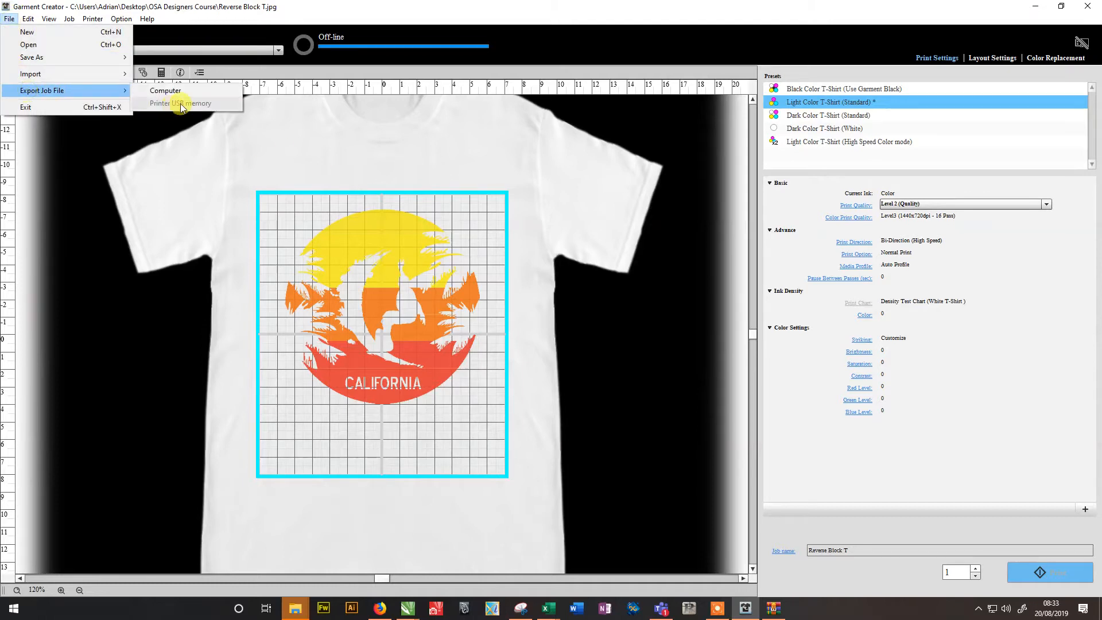